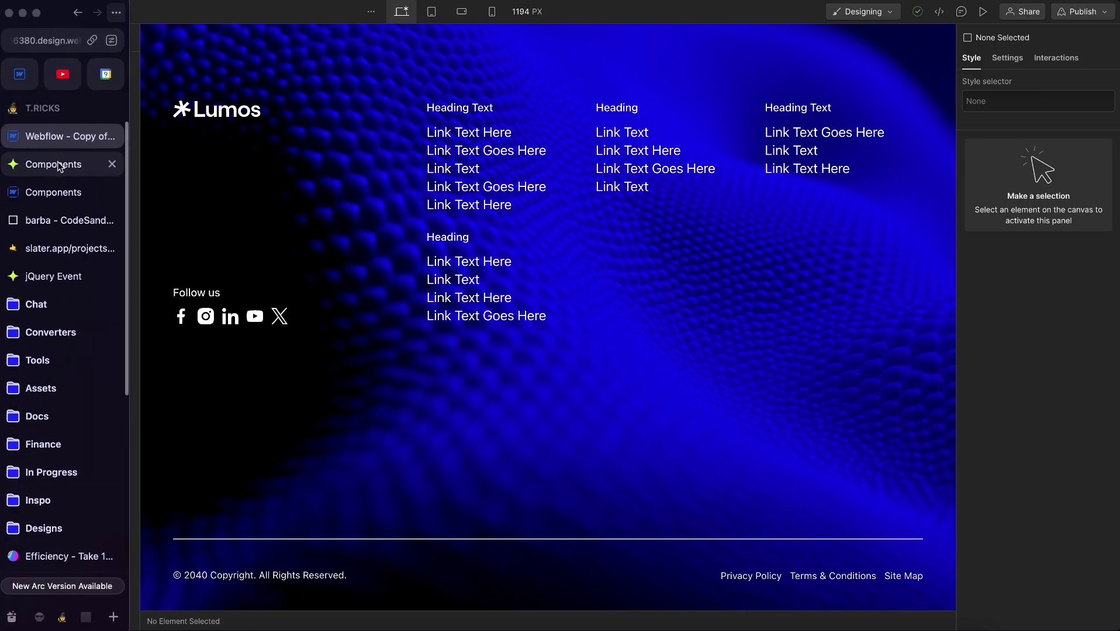
Copy Lumos Footer 1's Webflow version from the Components page to the clipboard.
left_click(59, 166)
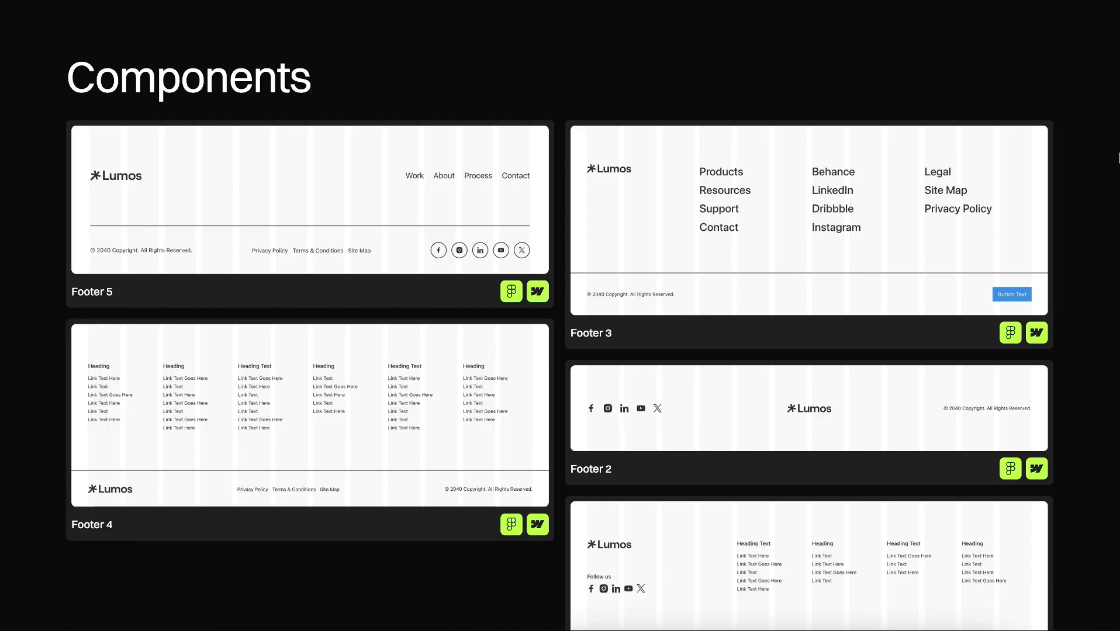
scroll(1116, 214, "down", 3)
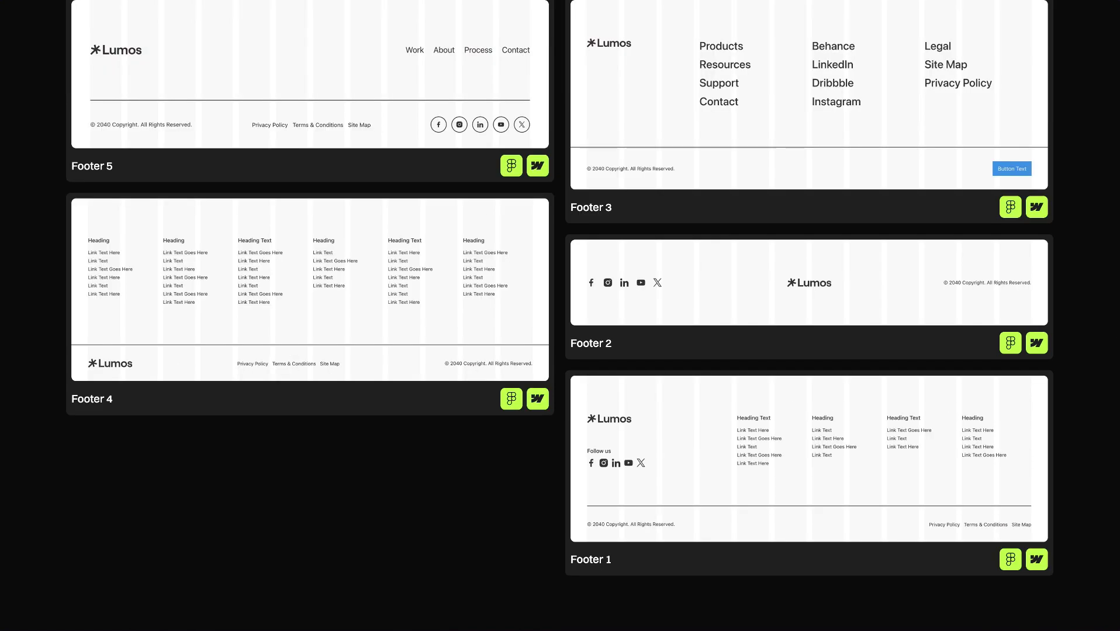
left_click(1038, 566)
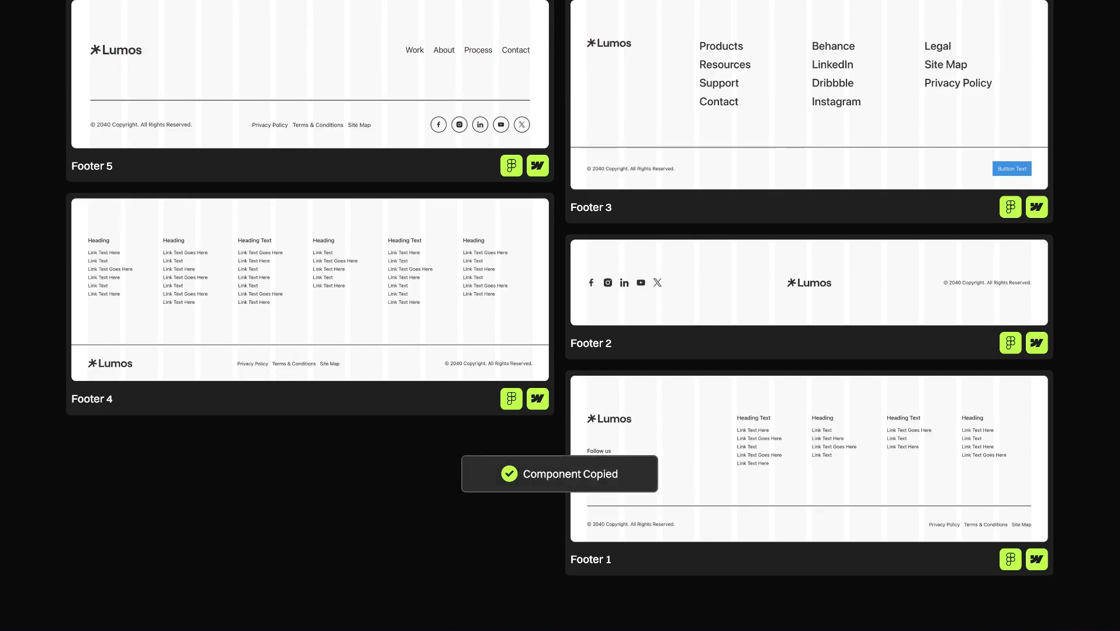
Paste Footer 1 into page_main and give footer_1_wrap u-height-screen and u-vflex-stretch-top combo classes.
left_click(20, 72)
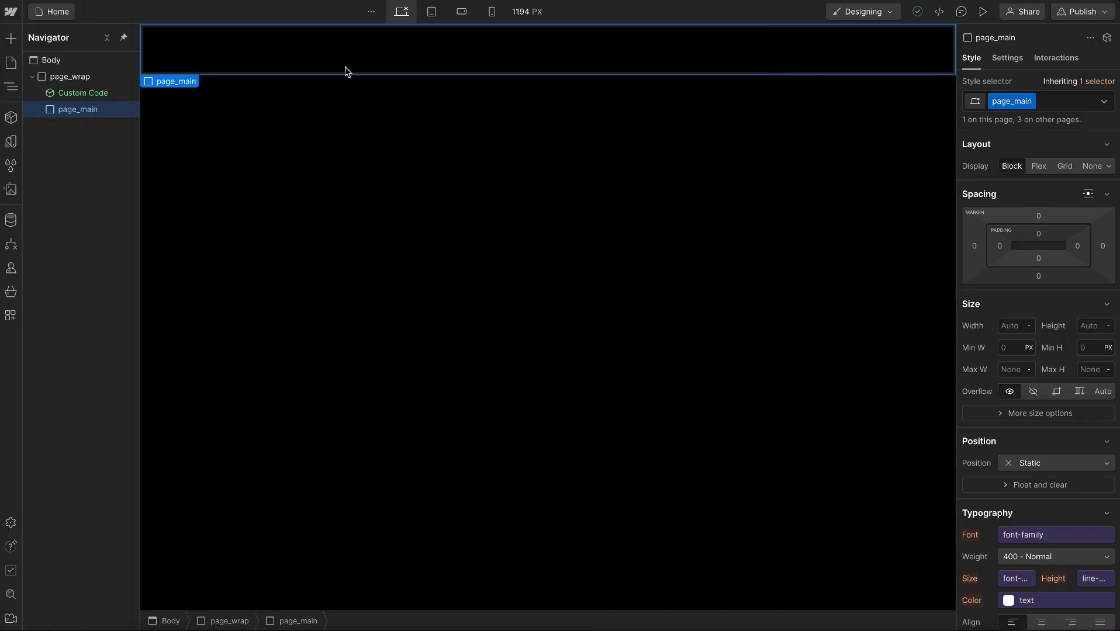
key("ctrl+v")
left_click(63, 129)
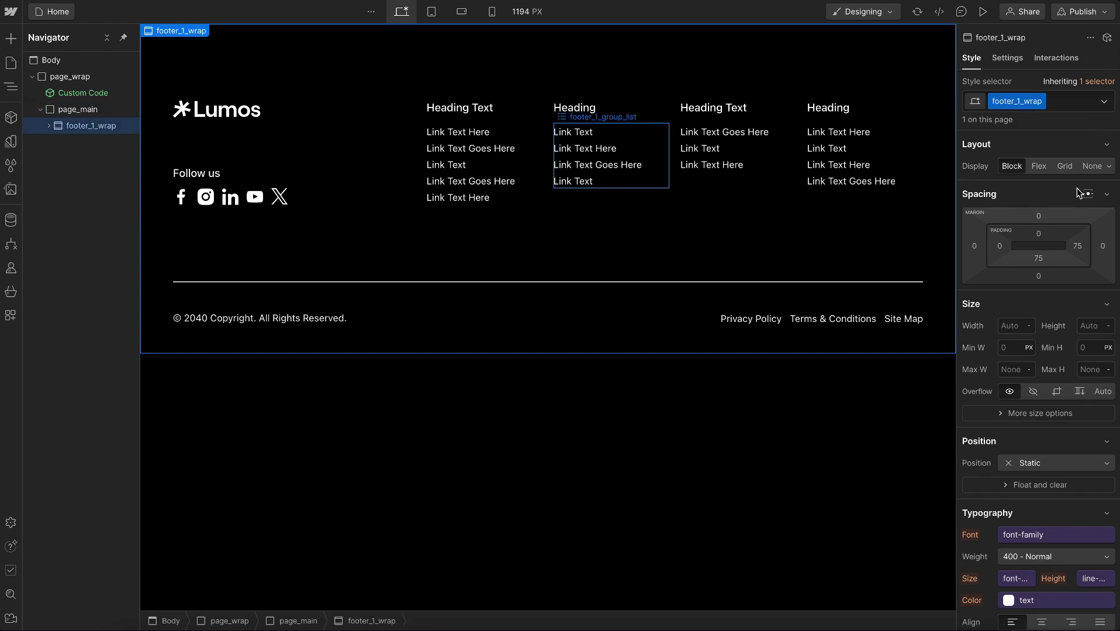
key("ctrl+Return")
type("height")
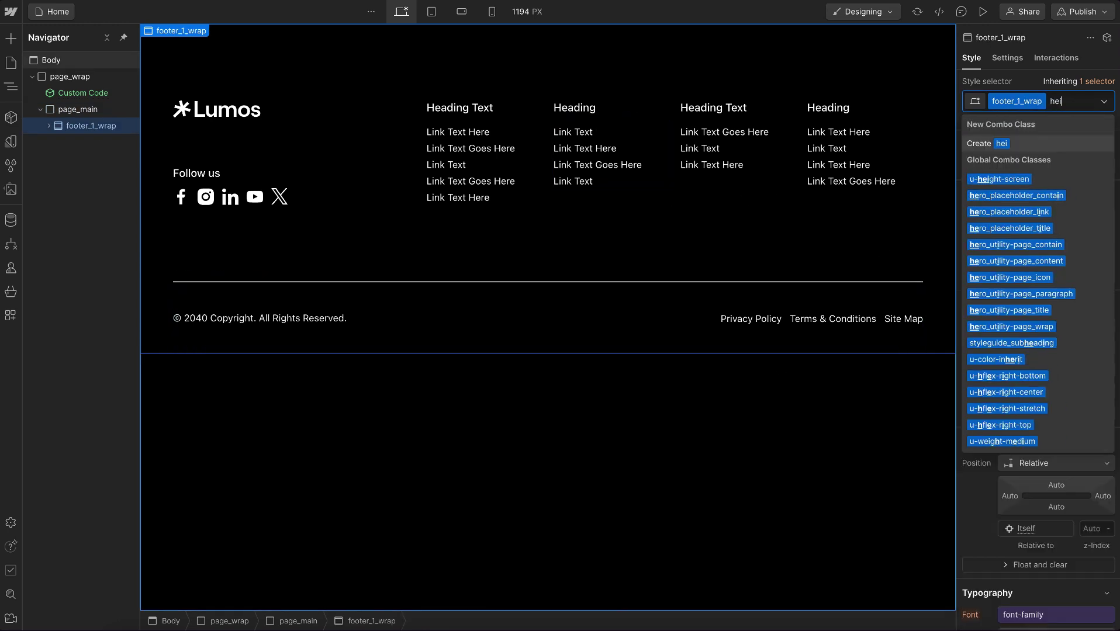
left_click(994, 180)
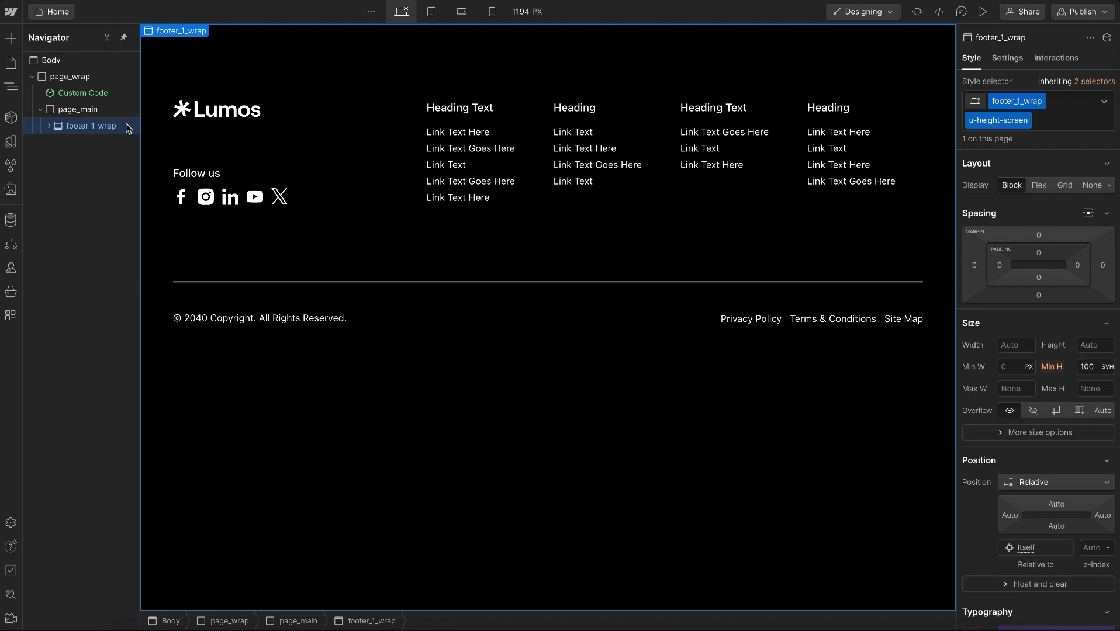
key("ctrl+Return")
type("v-s-t")
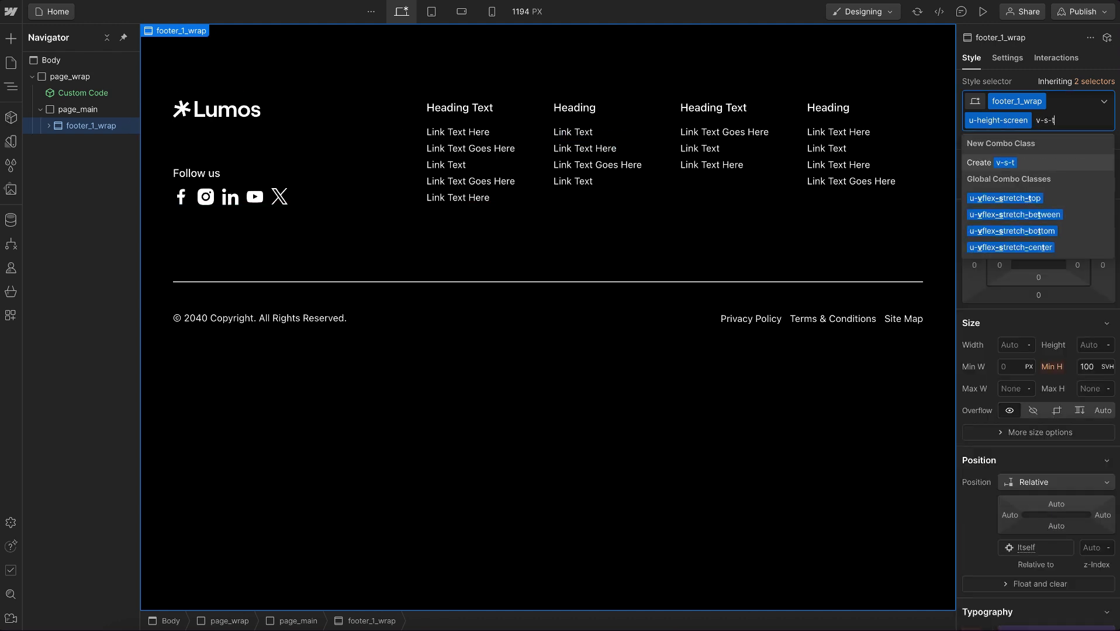
key("Down")
key("Return")
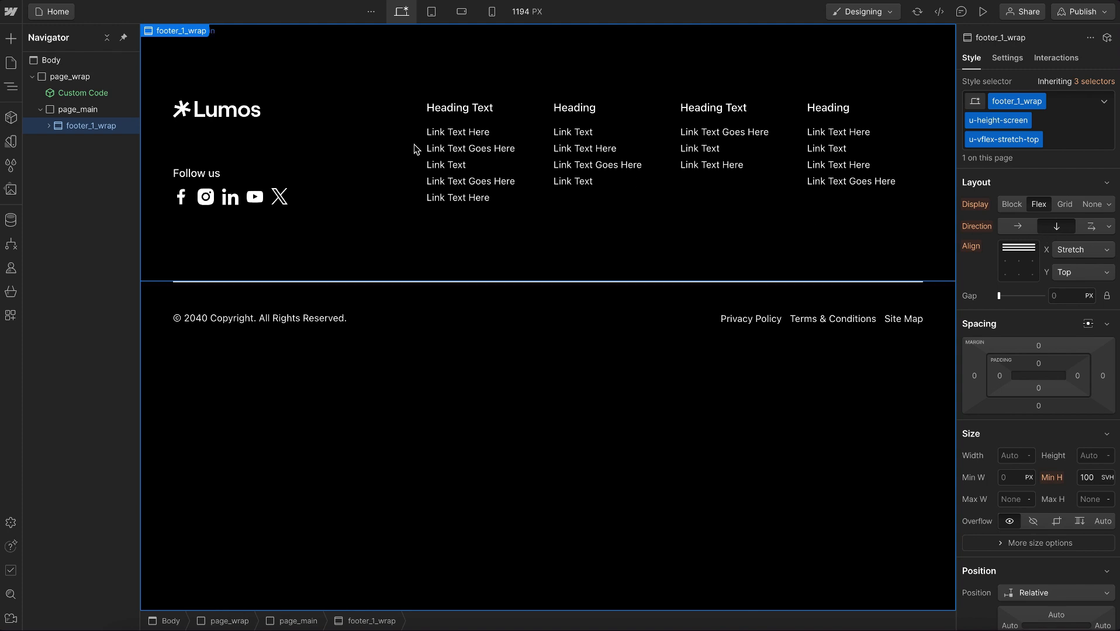
Add the u-flex-grow combo class to footer_1_contain.
left_click(48, 126)
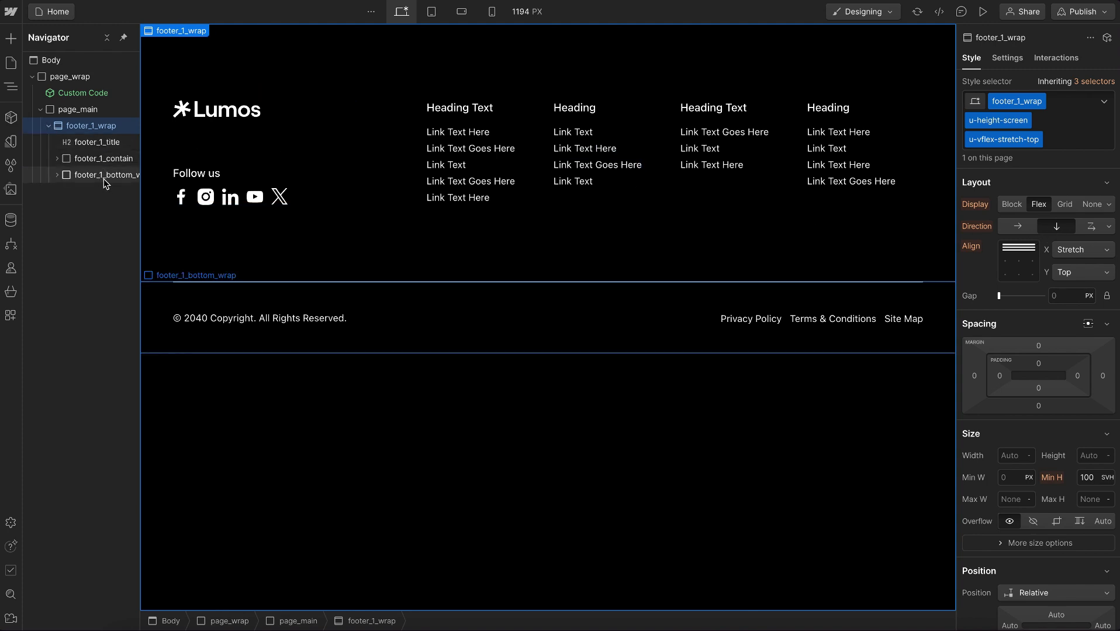
left_click(105, 165)
key("ctrl+Return")
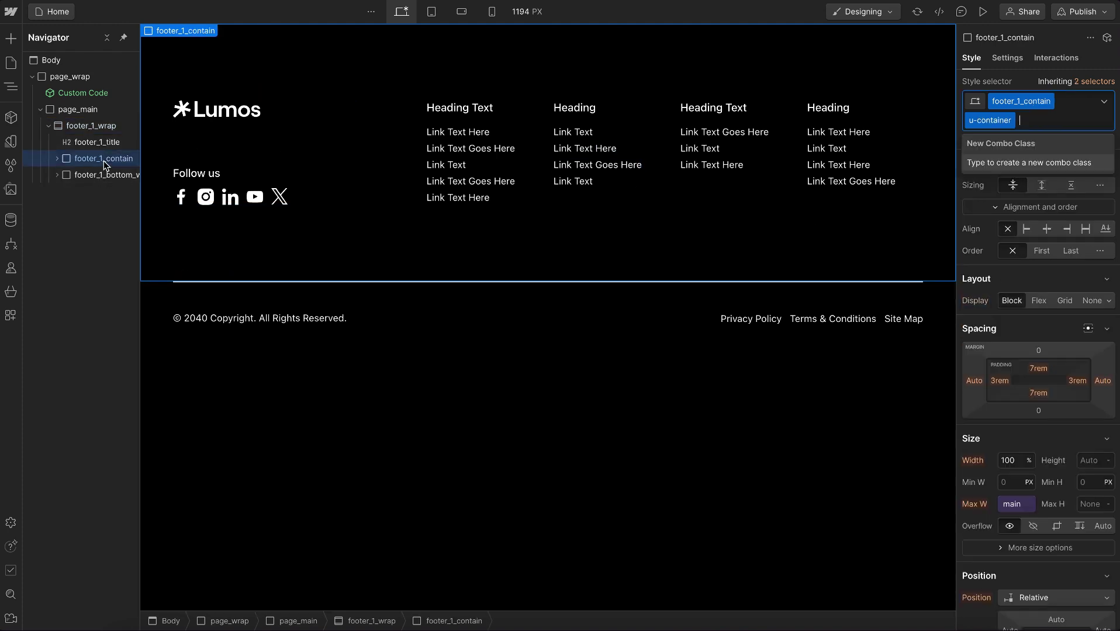
type("grow")
key("Down")
key("Return")
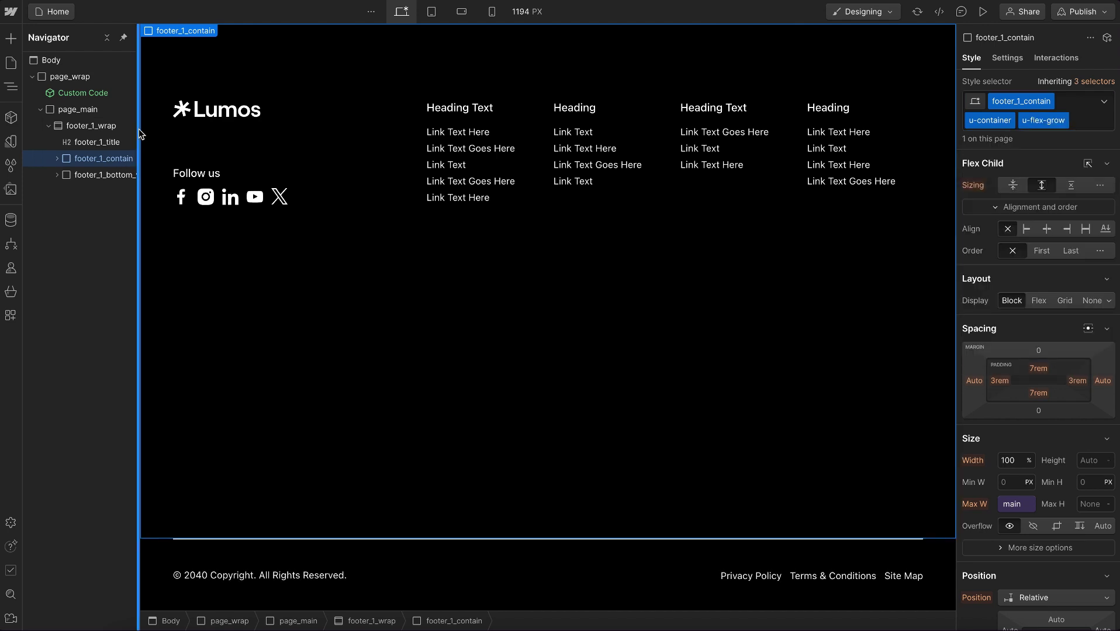
Insert a Global / Visual using background.png as the first child of footer_1_wrap.
left_click(101, 125)
key("ctrl+k")
type("glob")
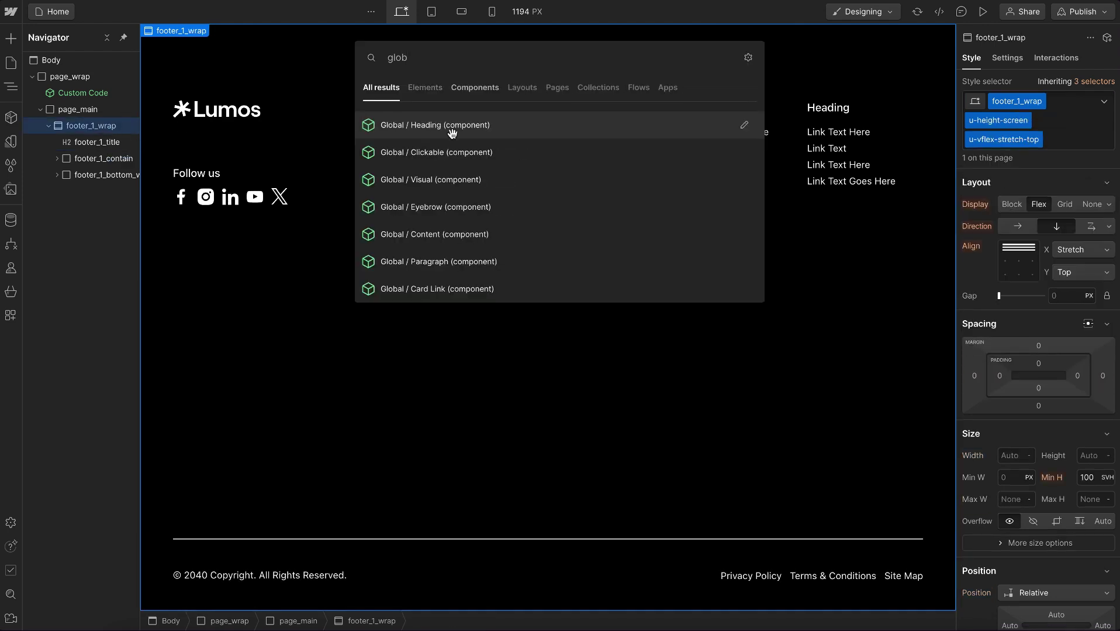
left_click(477, 178)
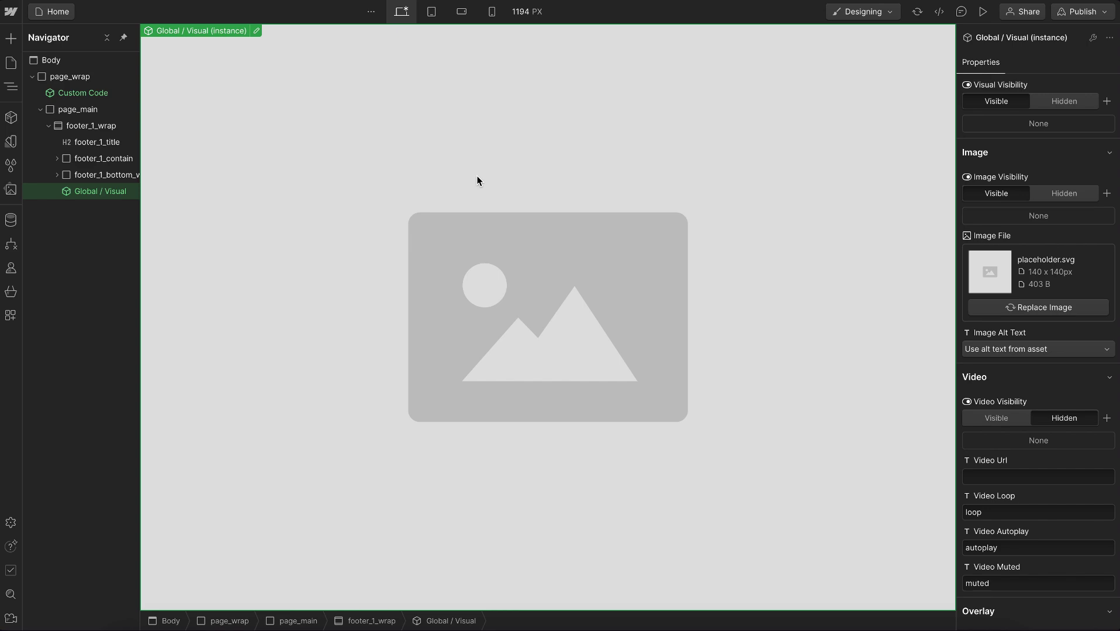
left_click(1021, 308)
left_click(66, 118)
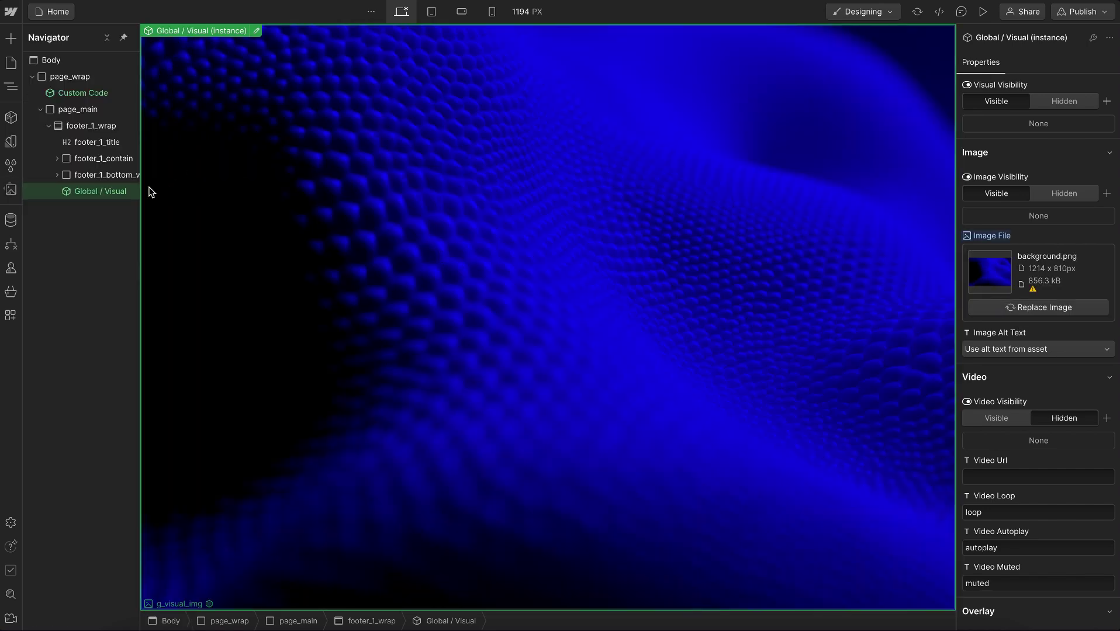
left_click_drag(104, 185, 101, 138)
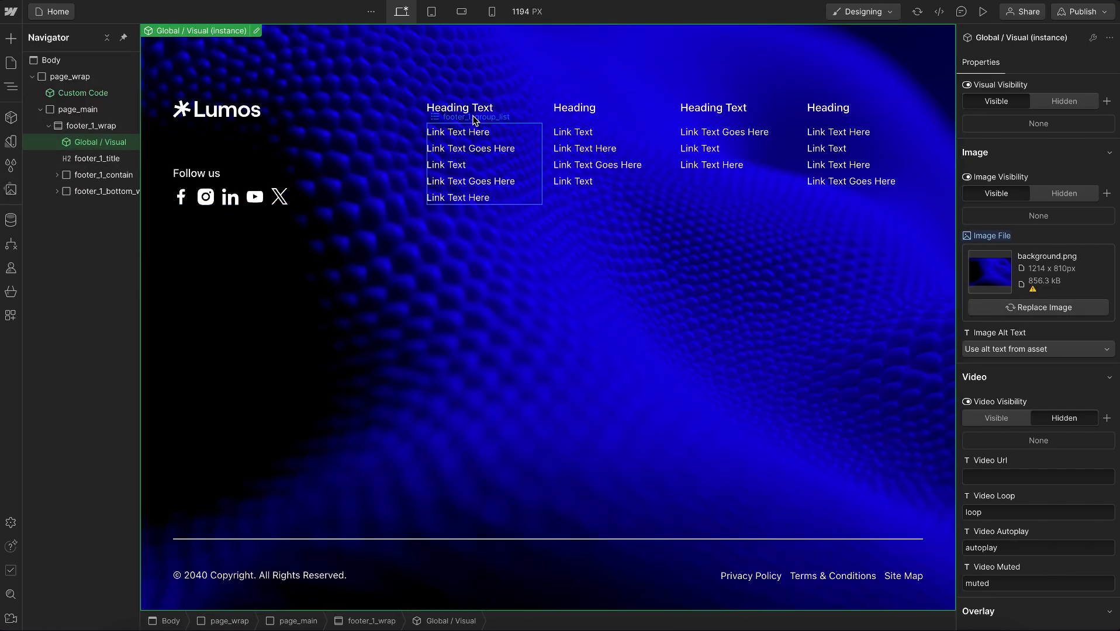
Rename the footer link text class from u-text-small to u-text-large.
left_click(465, 132)
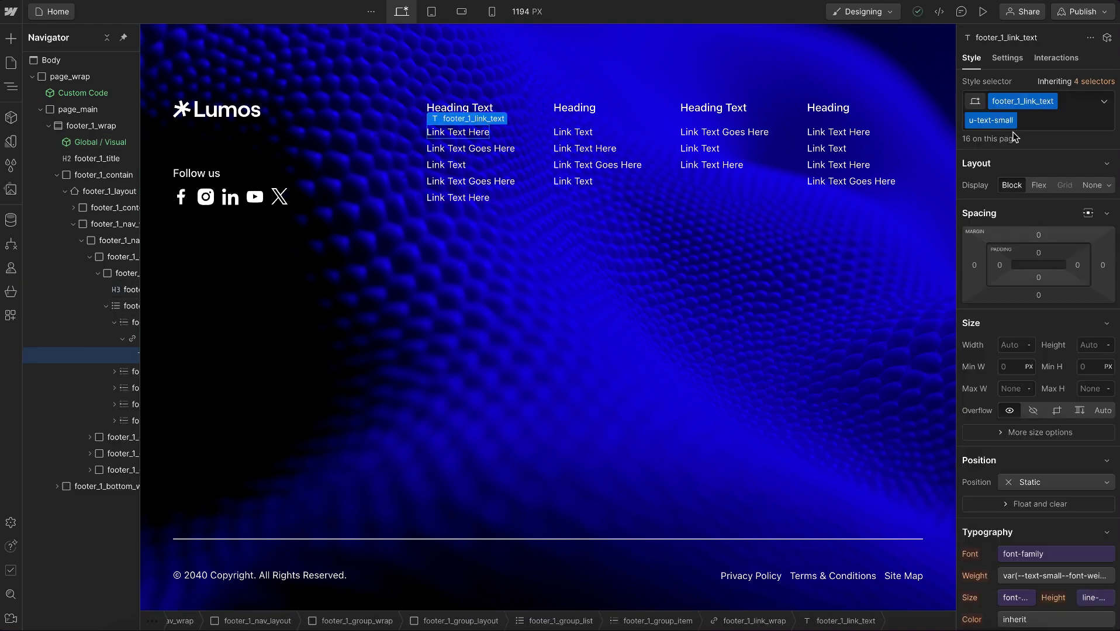
double_click(1008, 120)
key("BackSpace")
key("BackSpace")
key("BackSpace")
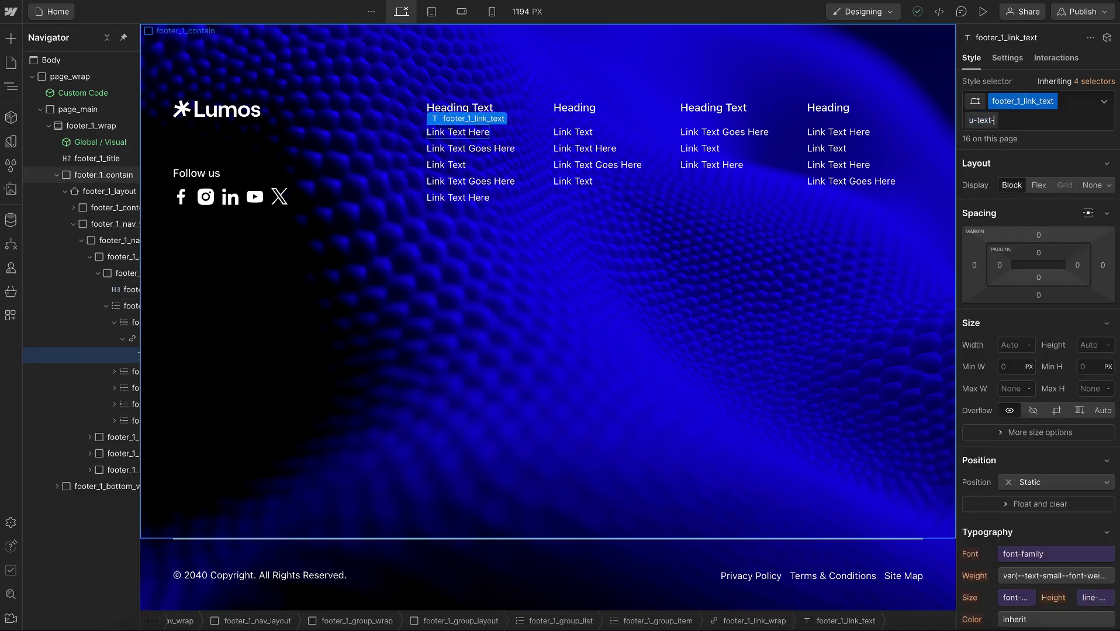
type("large")
key("Return")
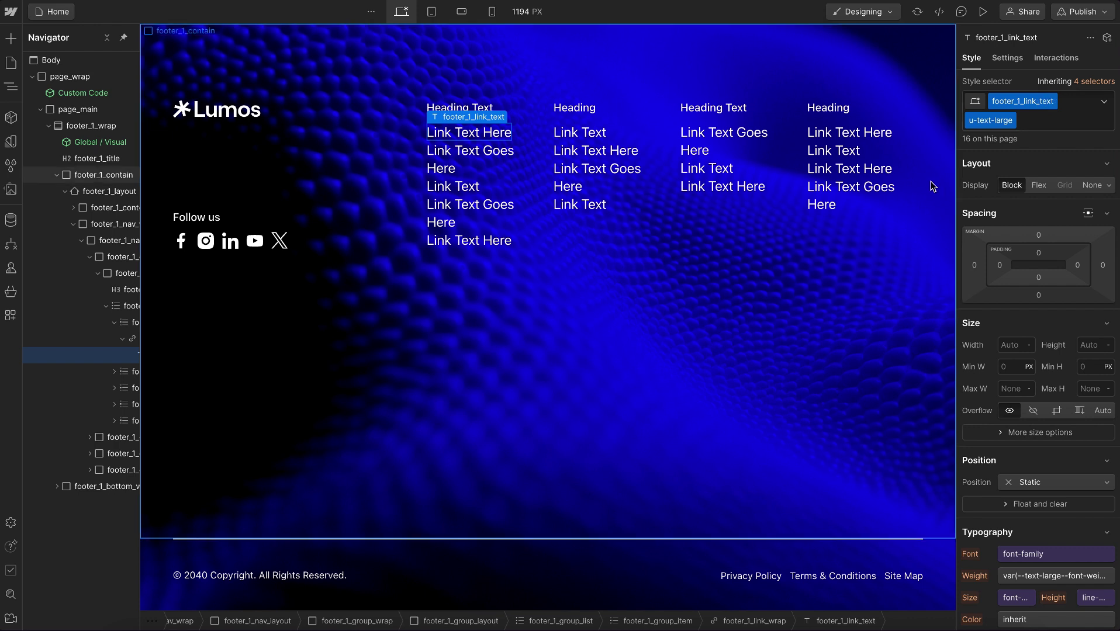
left_click(490, 161)
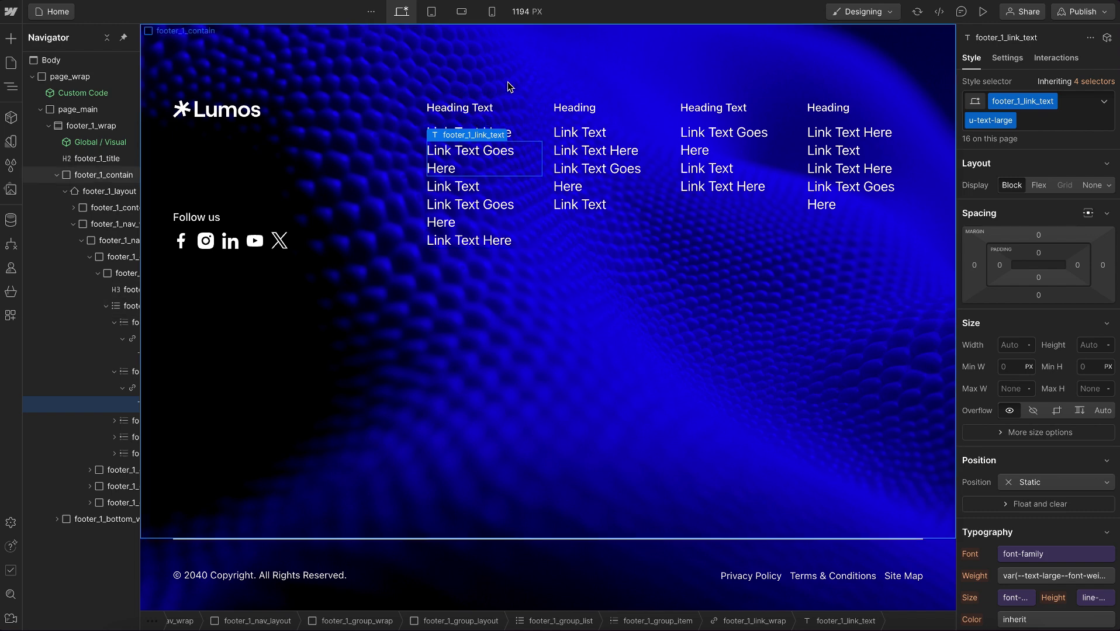
Change footer_1_nav_layout's grid column minimum width from 9rem to 11rem.
left_click(550, 157)
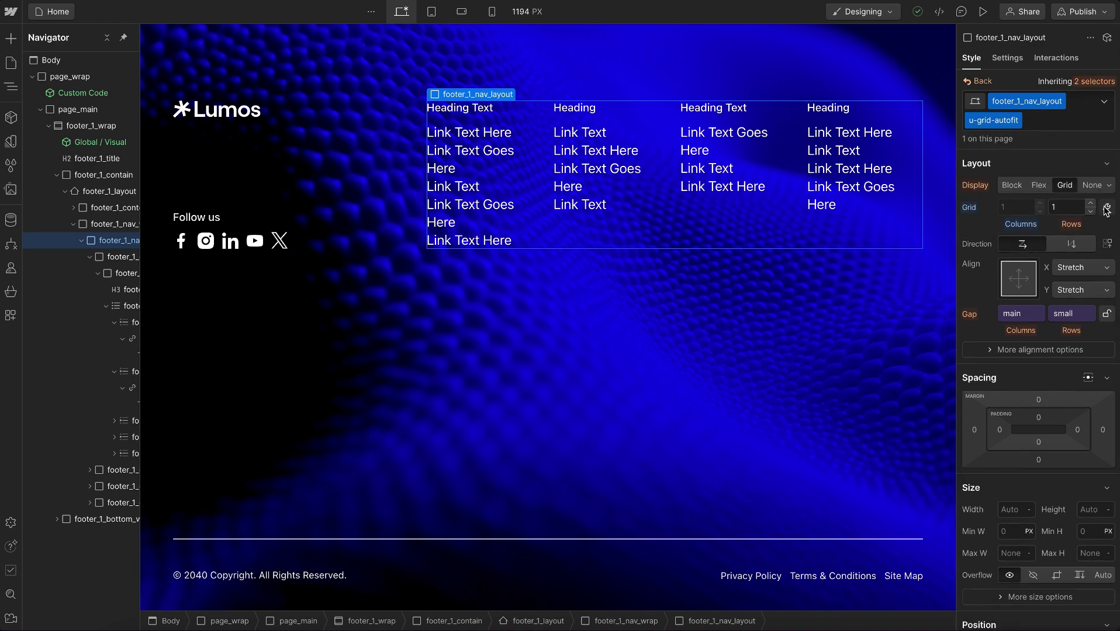
left_click(1106, 226)
left_click(996, 273)
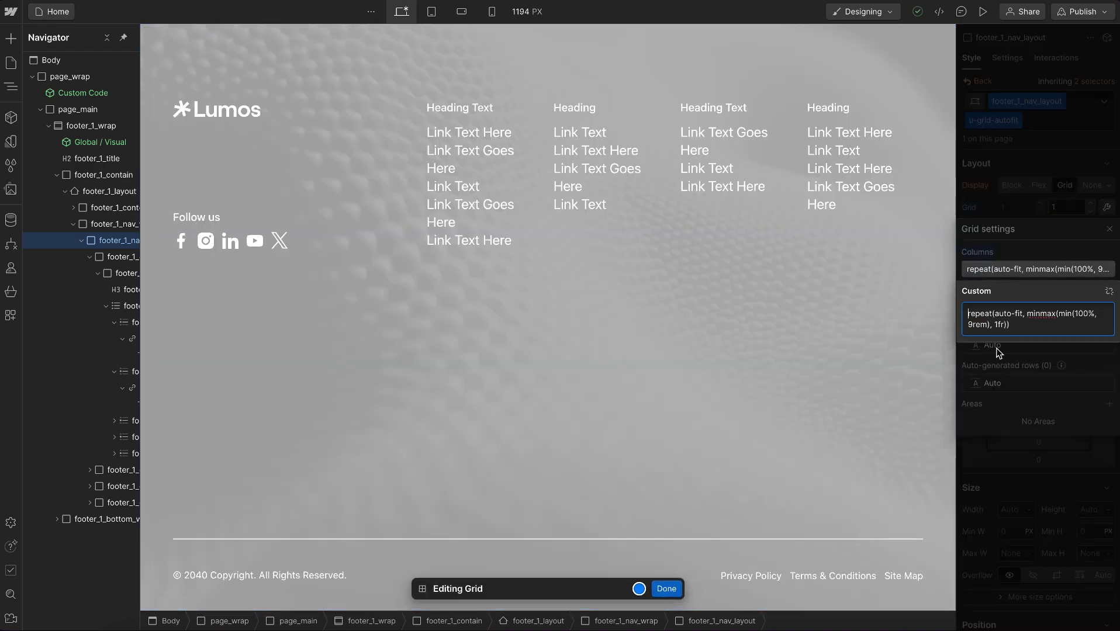
left_click(973, 324)
key("BackSpace")
type("11")
left_click(1034, 178)
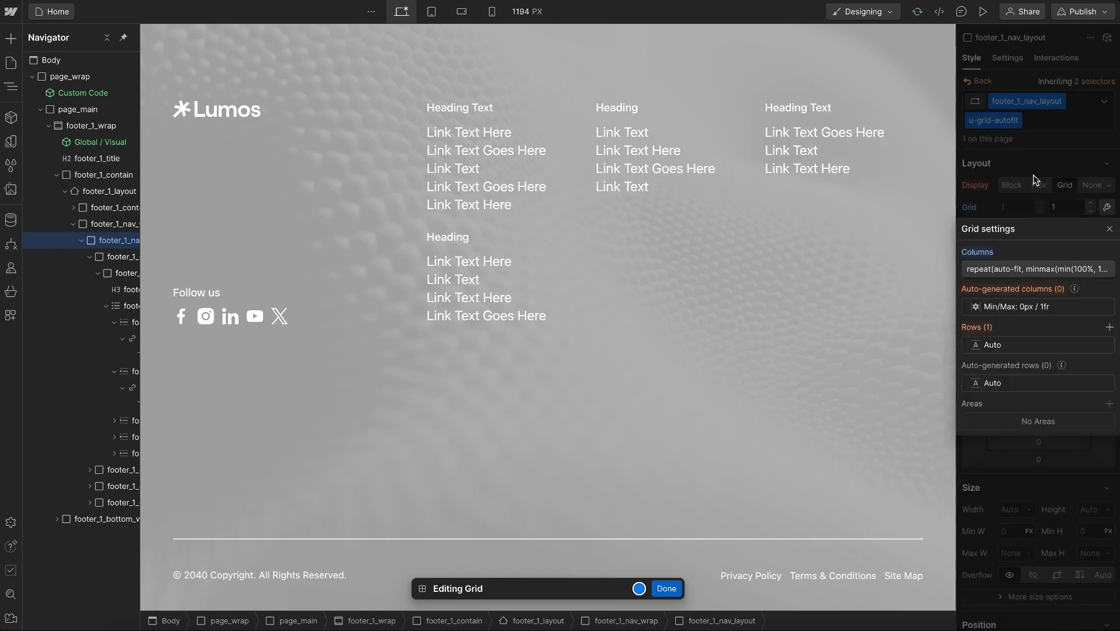
key("Escape")
Preview the footer at the tablet breakpoint to check how it reflows.
left_click(983, 12)
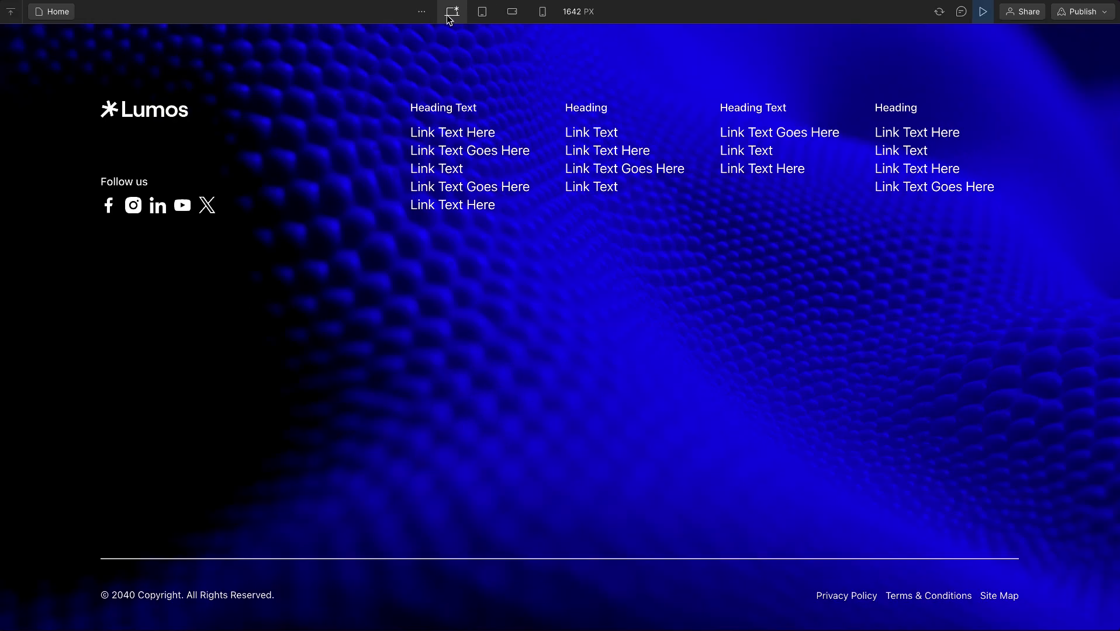
left_click(482, 12)
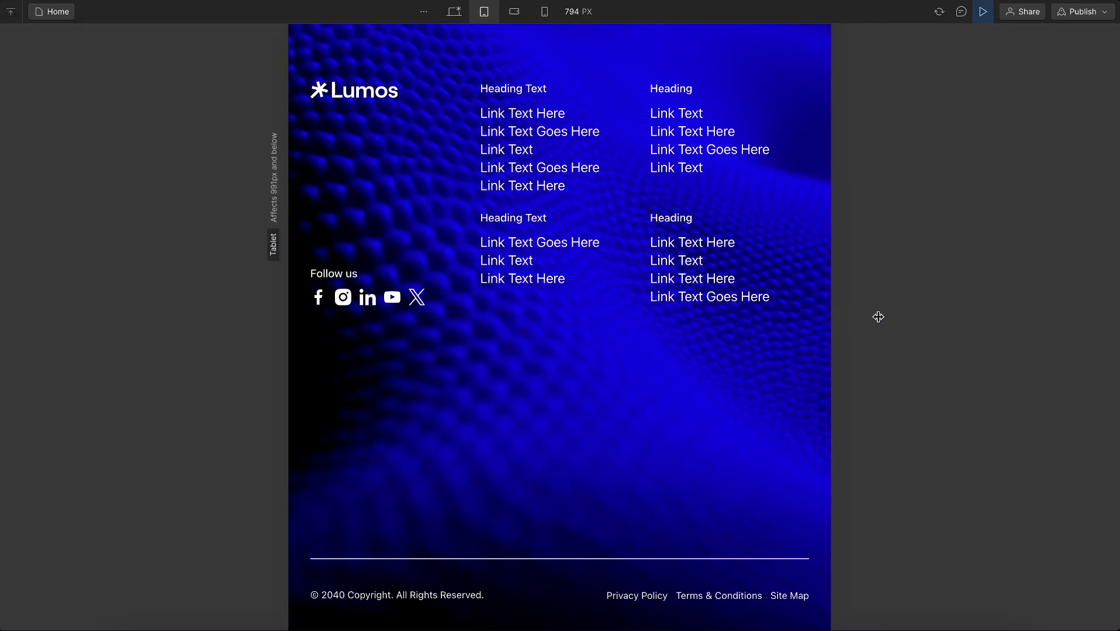
mouse_move(878, 317)
left_mouse_down()
mouse_move(918, 320)
mouse_move(863, 325)
left_mouse_up()
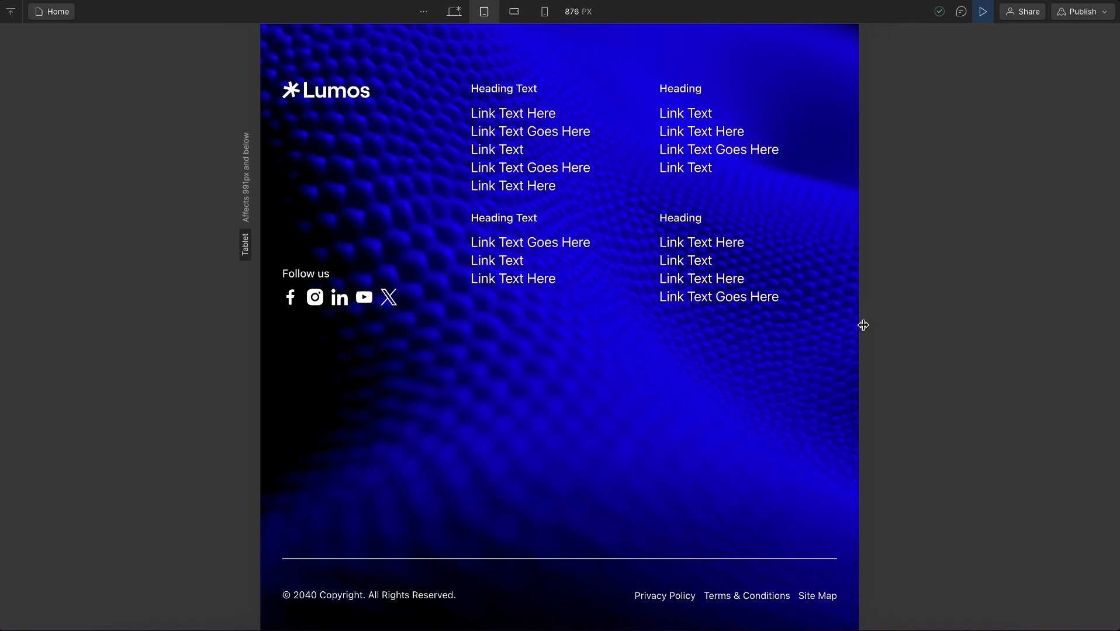
left_click(983, 11)
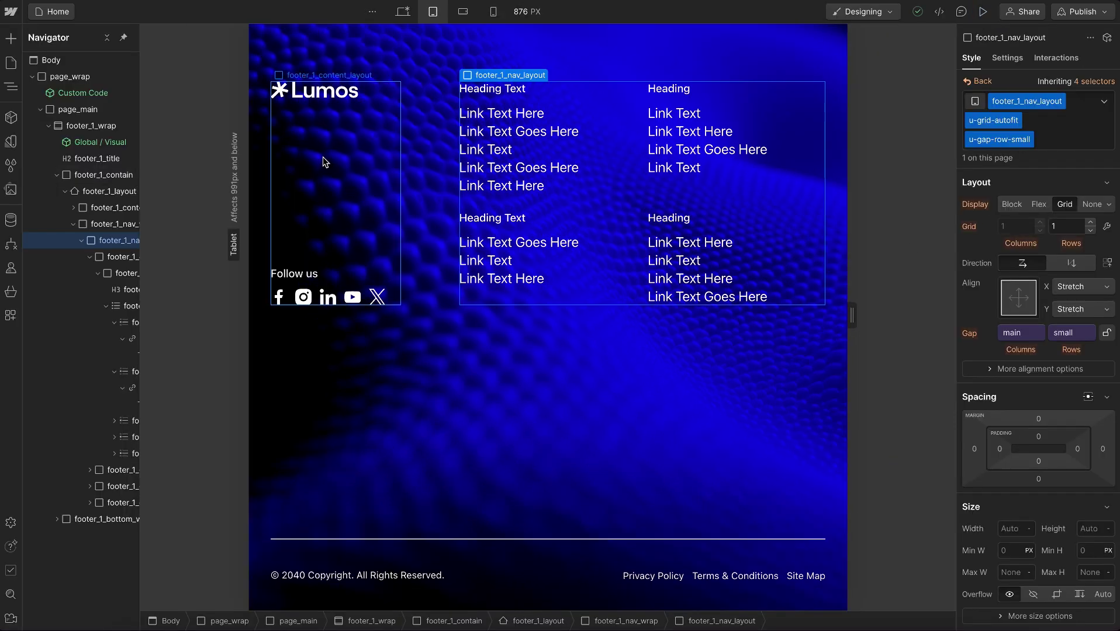
Preview again and narrow the canvas to 464 px, then 340 px, so the footer stacks.
left_click(322, 156)
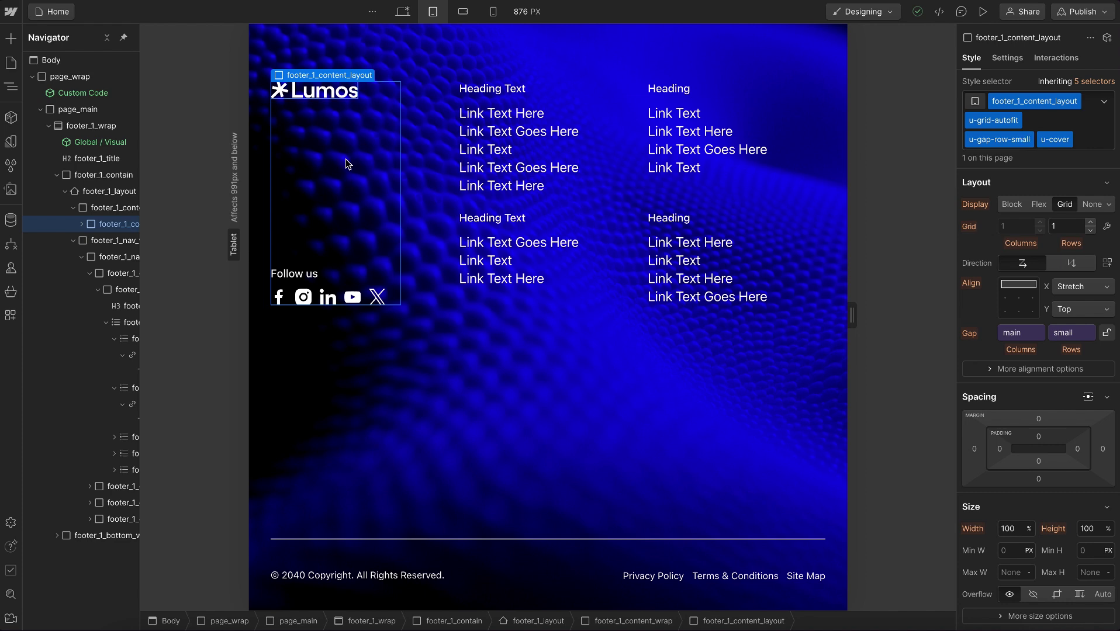
left_click(983, 11)
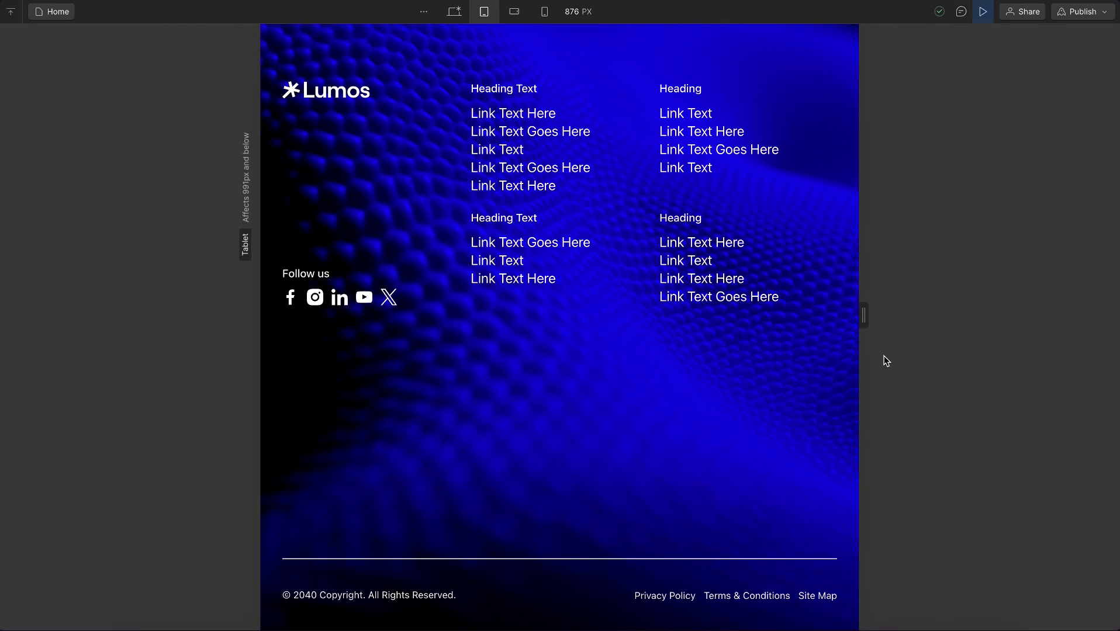
left_click_drag(863, 315, 724, 315)
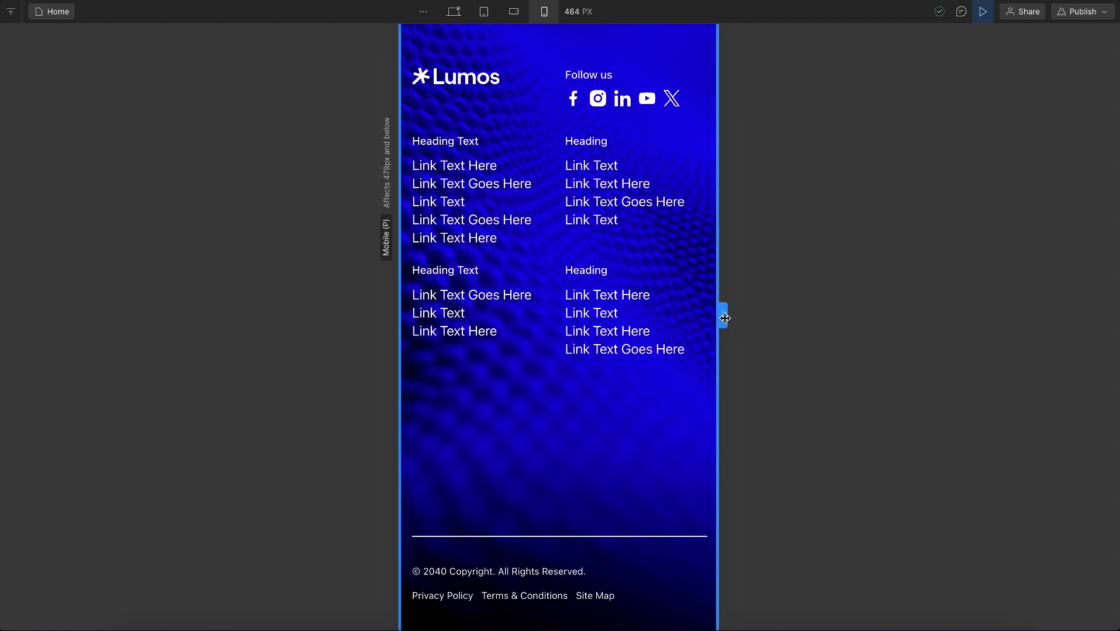
left_click_drag(723, 317, 680, 317)
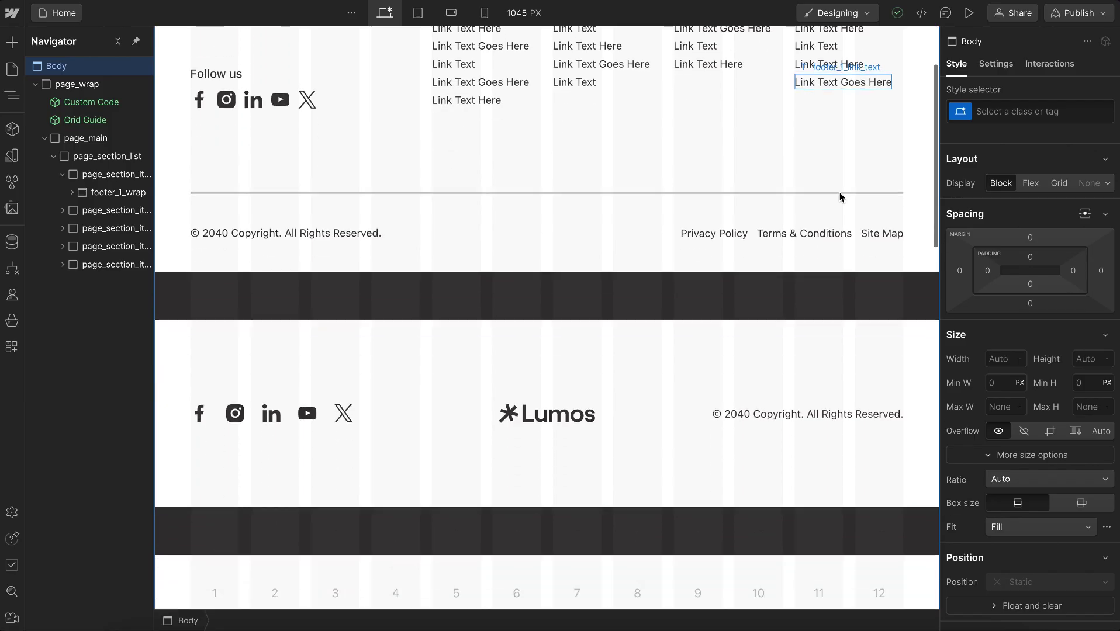
scroll(840, 197, "down", 5)
scroll(839, 197, "down", 10)
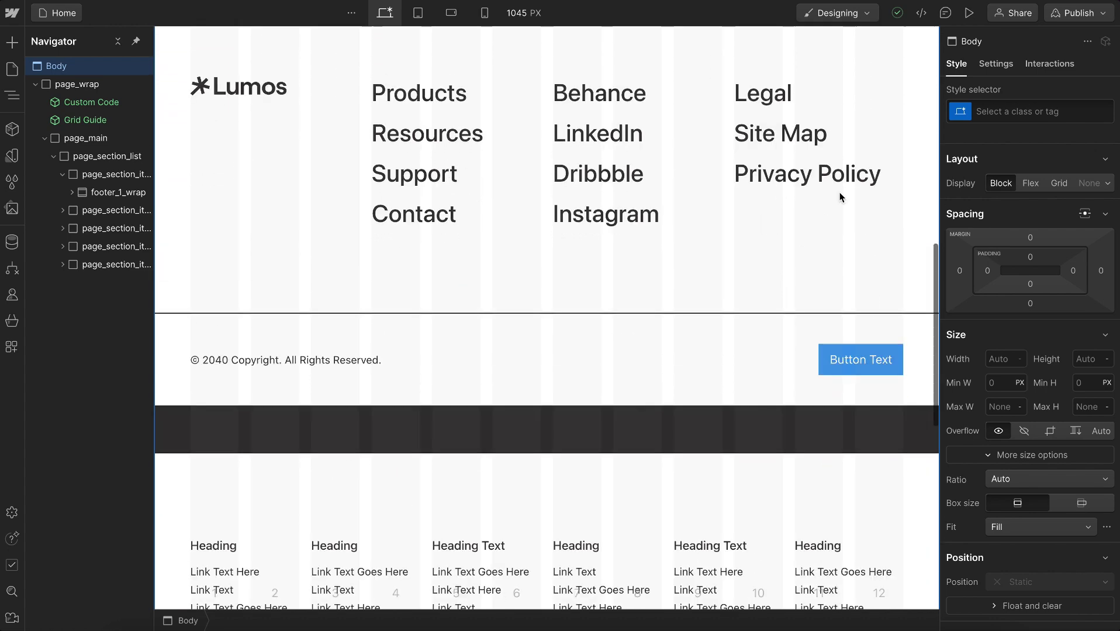
scroll(840, 197, "down", 3)
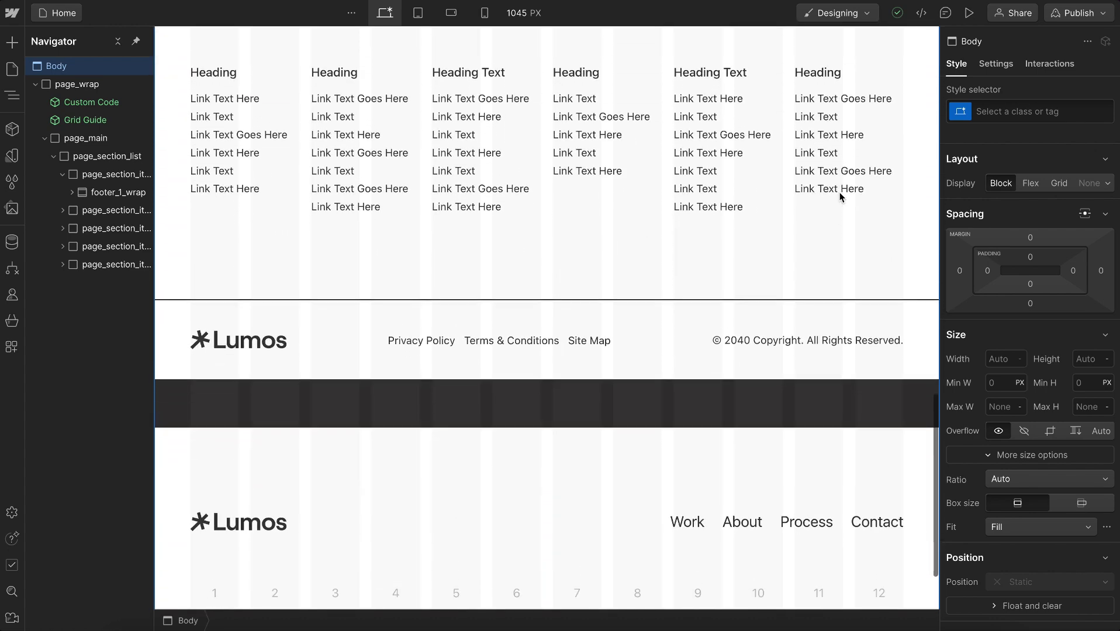
scroll(840, 197, "up", 6)
scroll(840, 197, "up", 10)
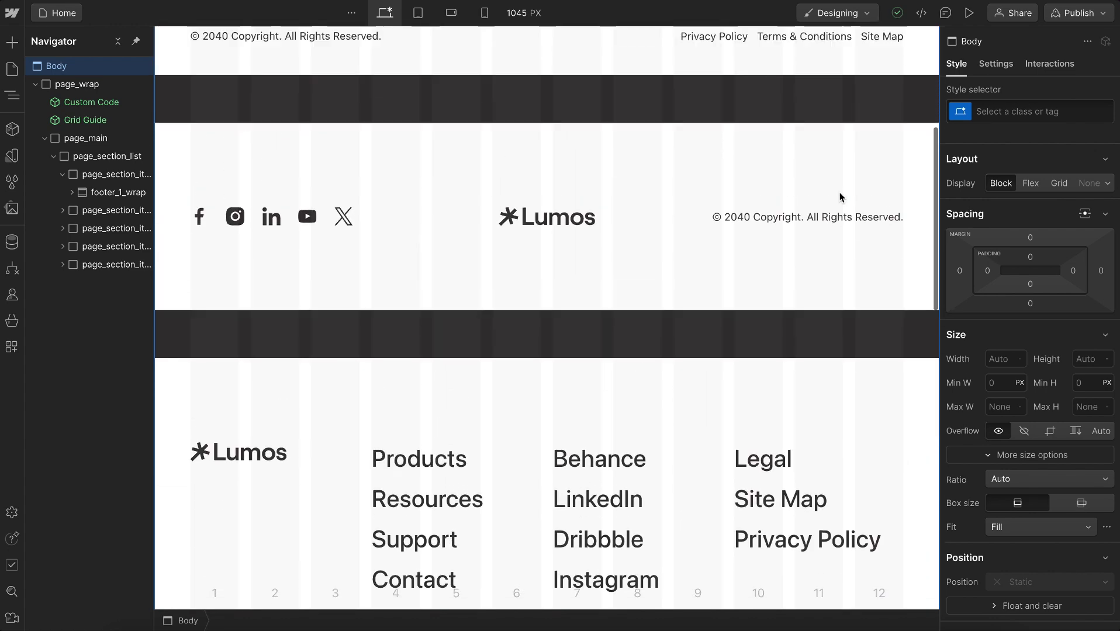
On the Apple tab, inspect the footer's hidden h2, nav, h3 column titles and ul link lists in DevTools.
mouse_move(5, 315)
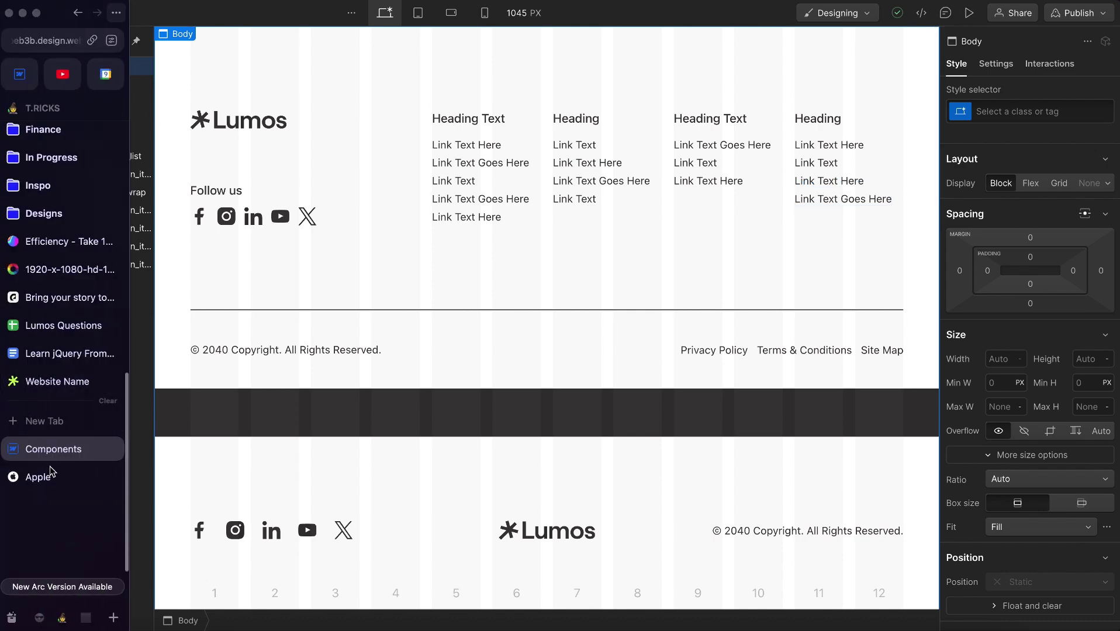
left_click(36, 480)
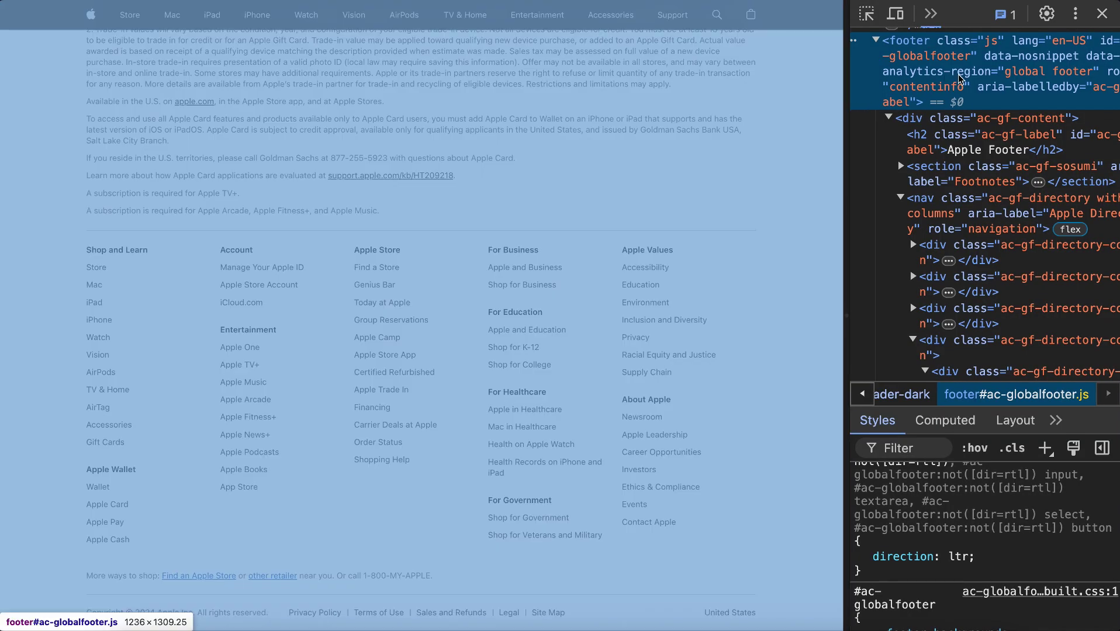
left_click(957, 151)
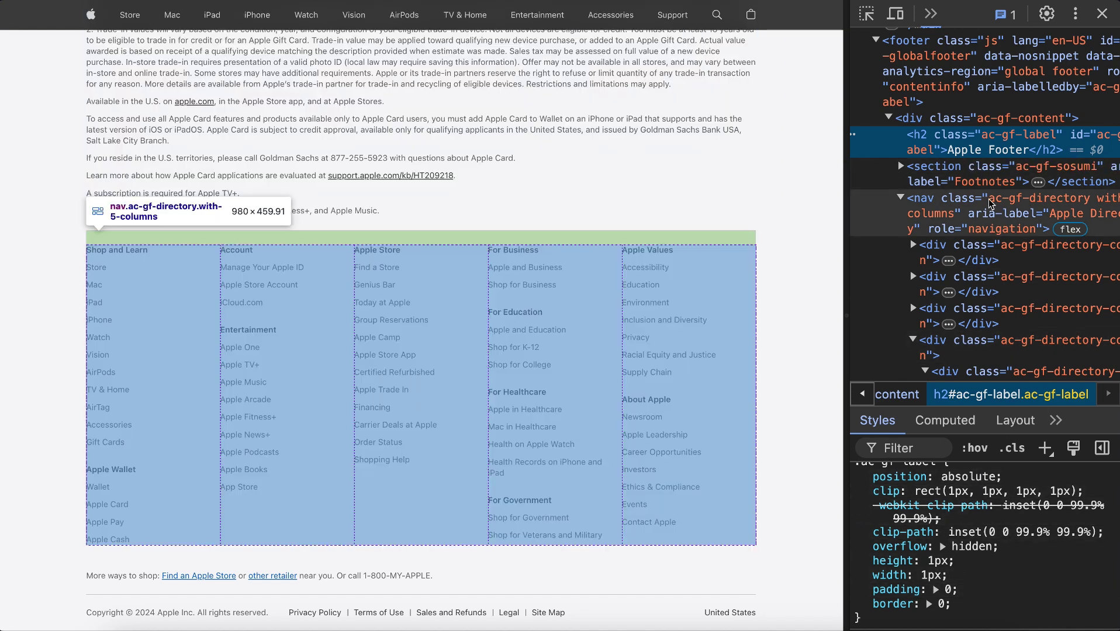
left_click(981, 201)
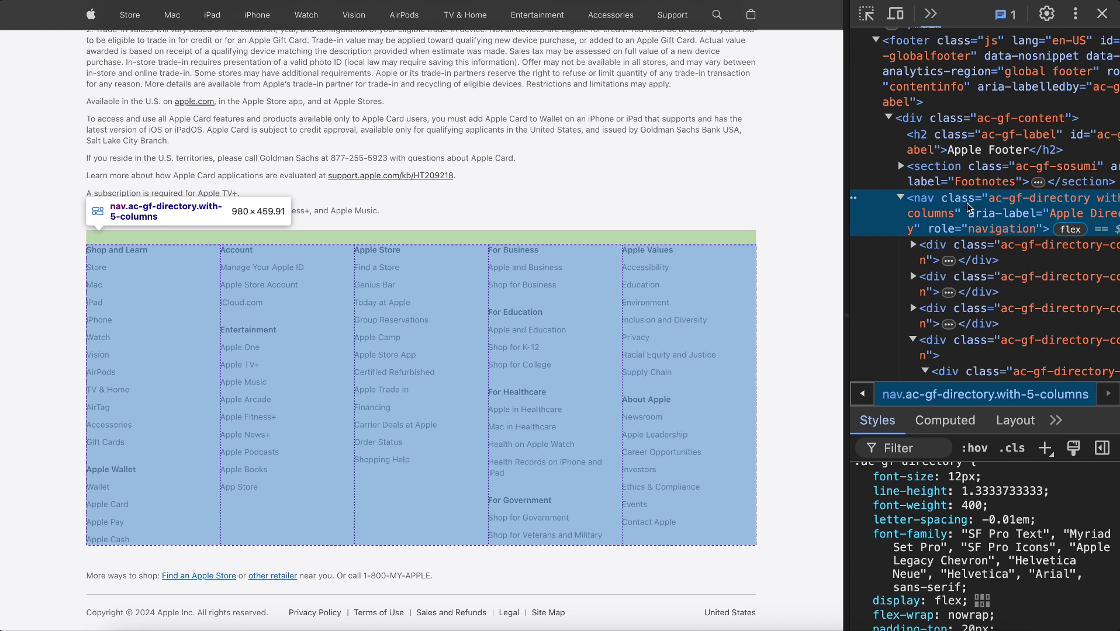
scroll(981, 222, "down", 5)
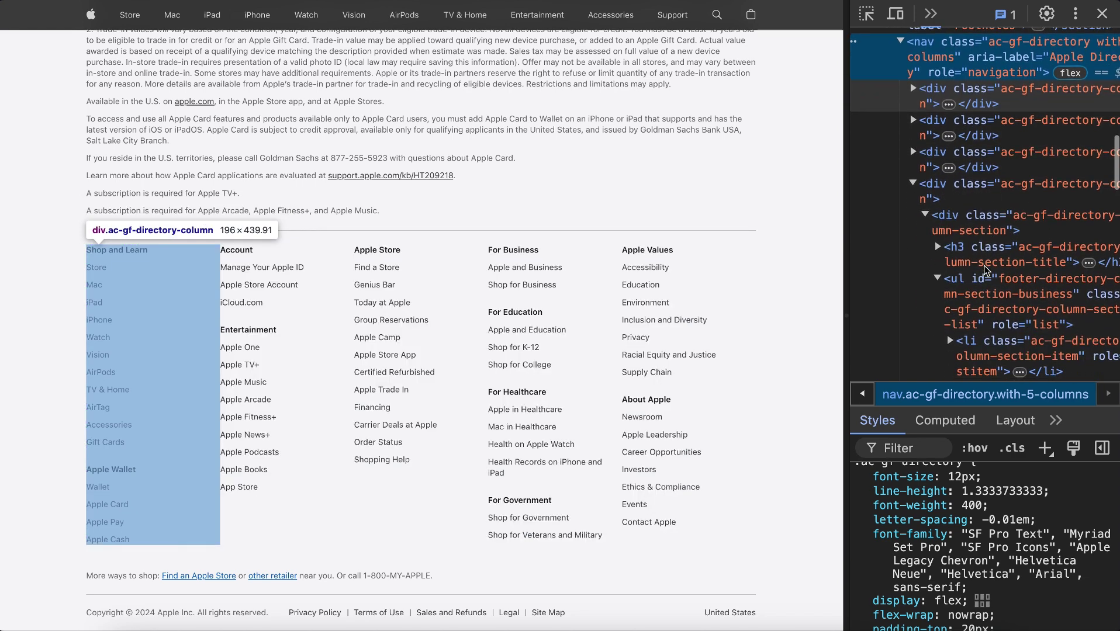
left_click(999, 242)
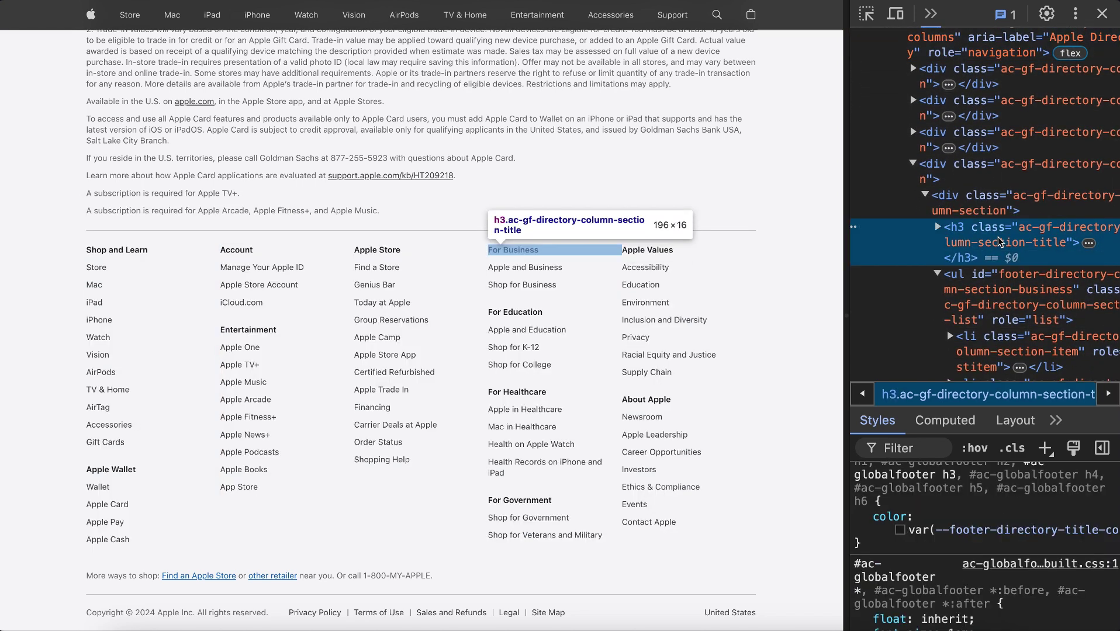
left_click(1001, 273)
scroll(1002, 268, "down", 2)
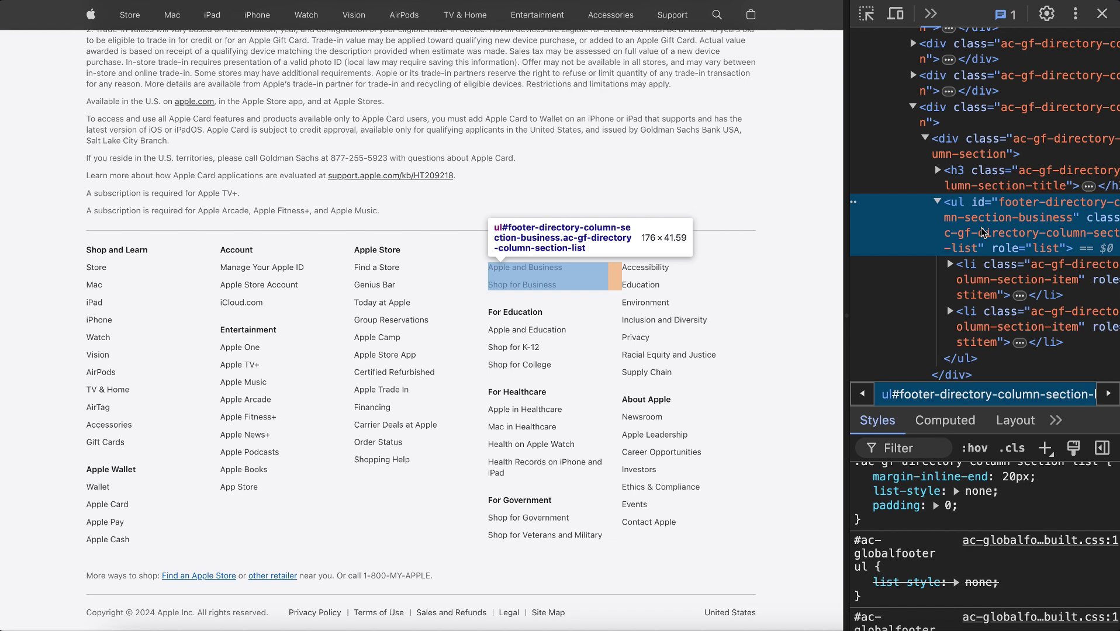
Back in Webflow, confirm footer_1_title is a hidden H2 heading in its Settings.
mouse_move(3, 327)
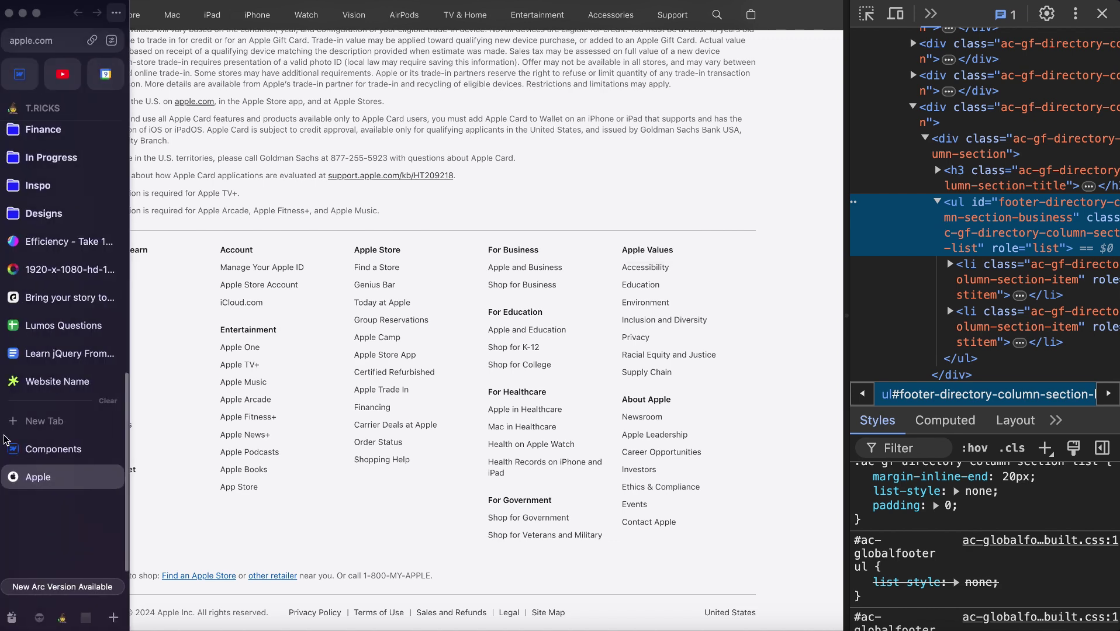
left_click(50, 450)
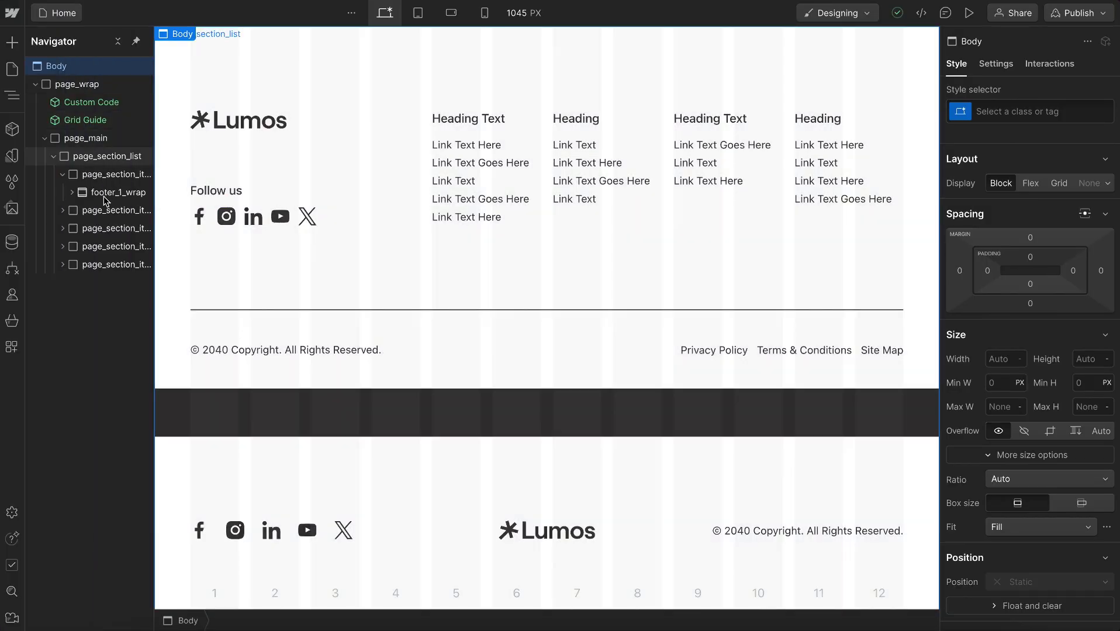
left_click(105, 199)
left_click(71, 192)
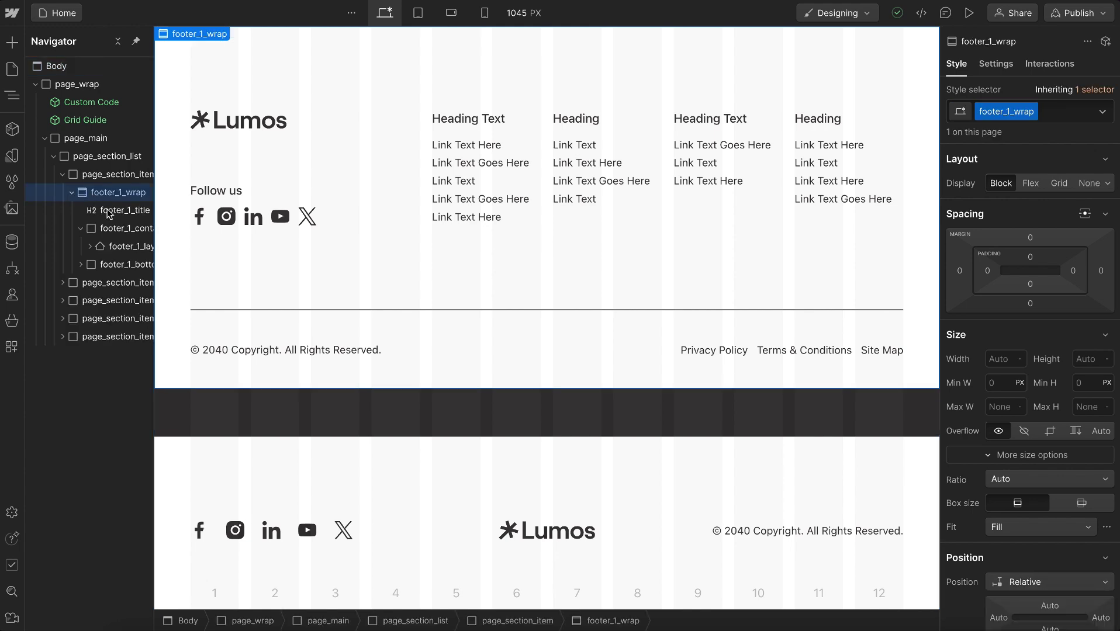
left_click(116, 212)
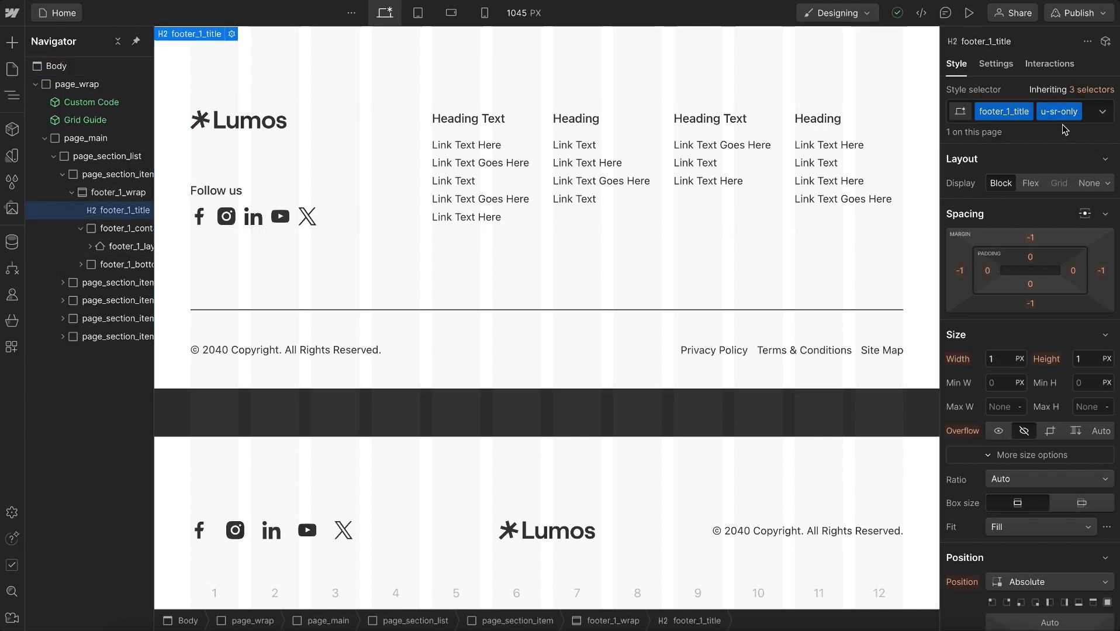
left_click(996, 66)
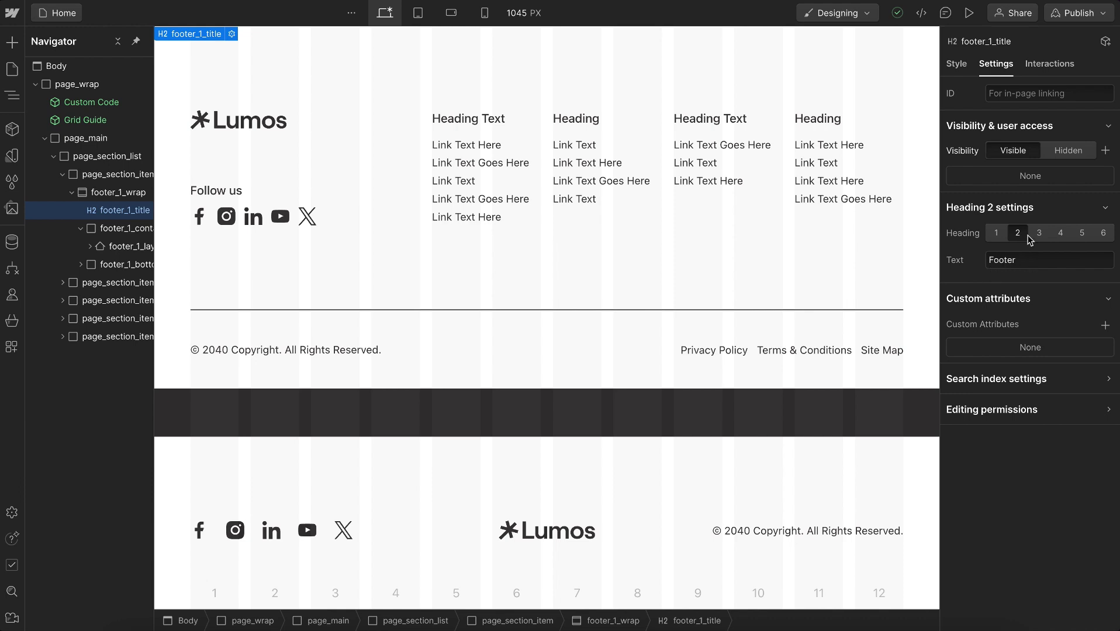
left_click(956, 66)
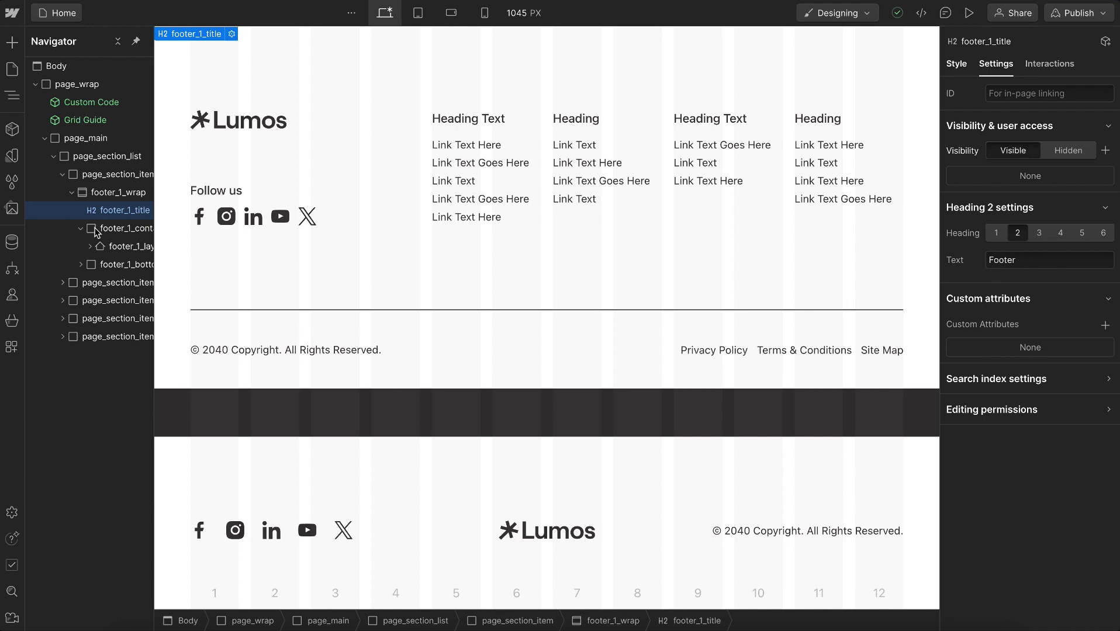
Check footer_1_layout uses the Nav tag, then review the H3 heading, group list, bottom and social lists.
left_click(120, 247)
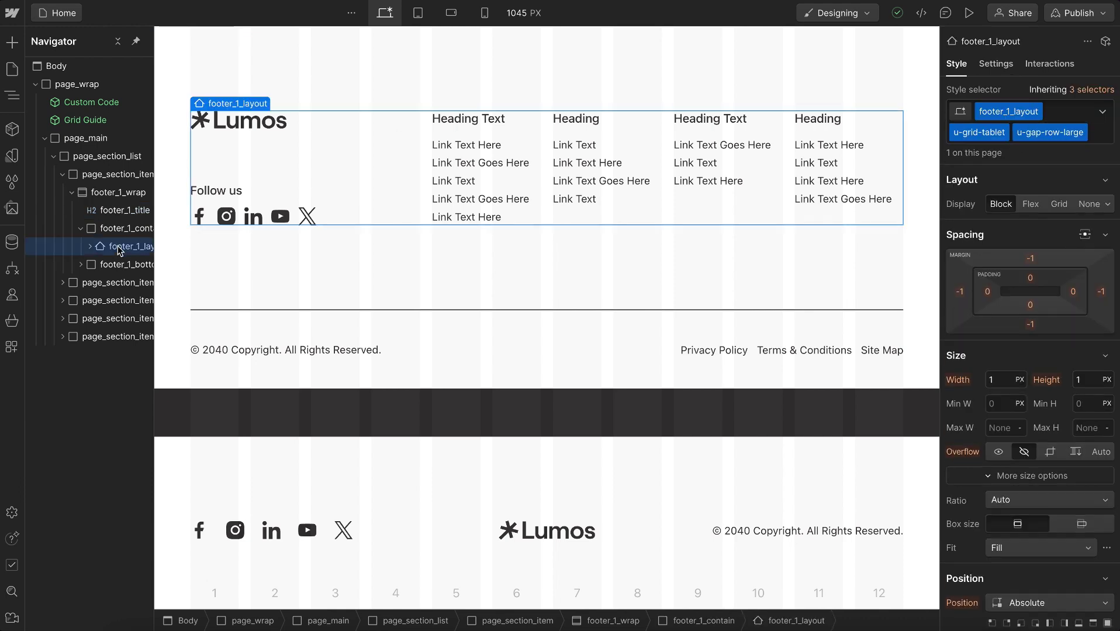
left_click(993, 65)
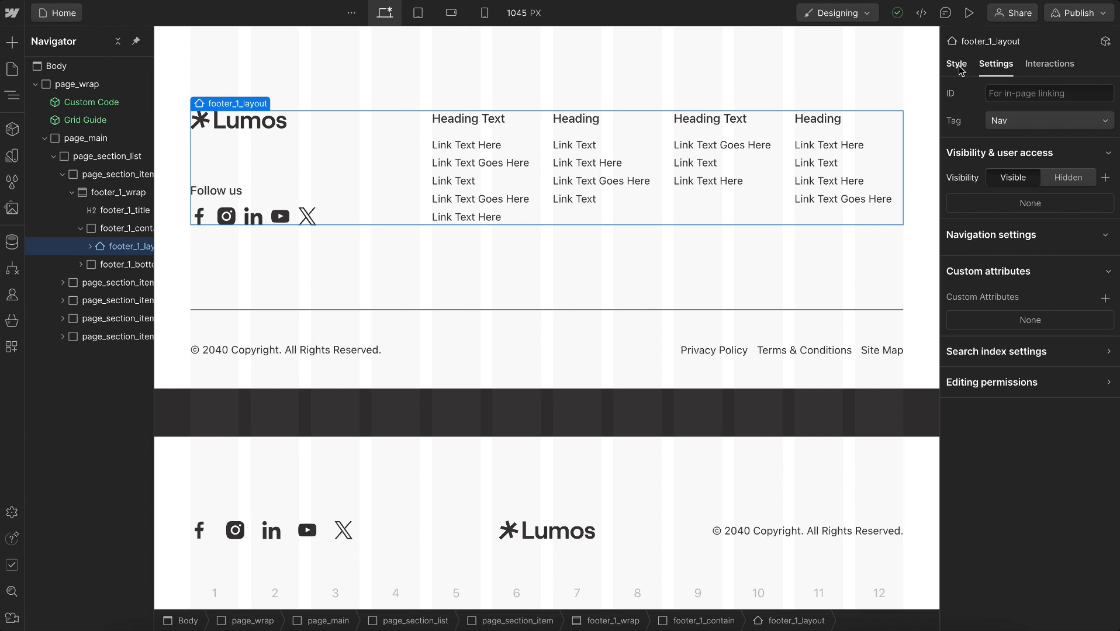
key("s")
left_click(479, 124)
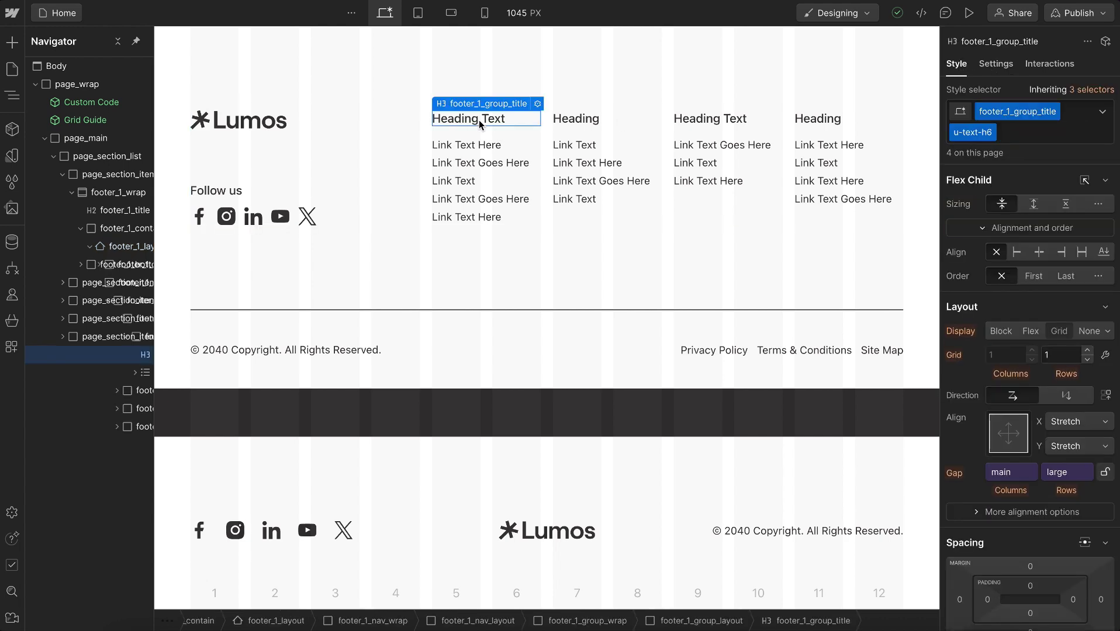
left_click(137, 373)
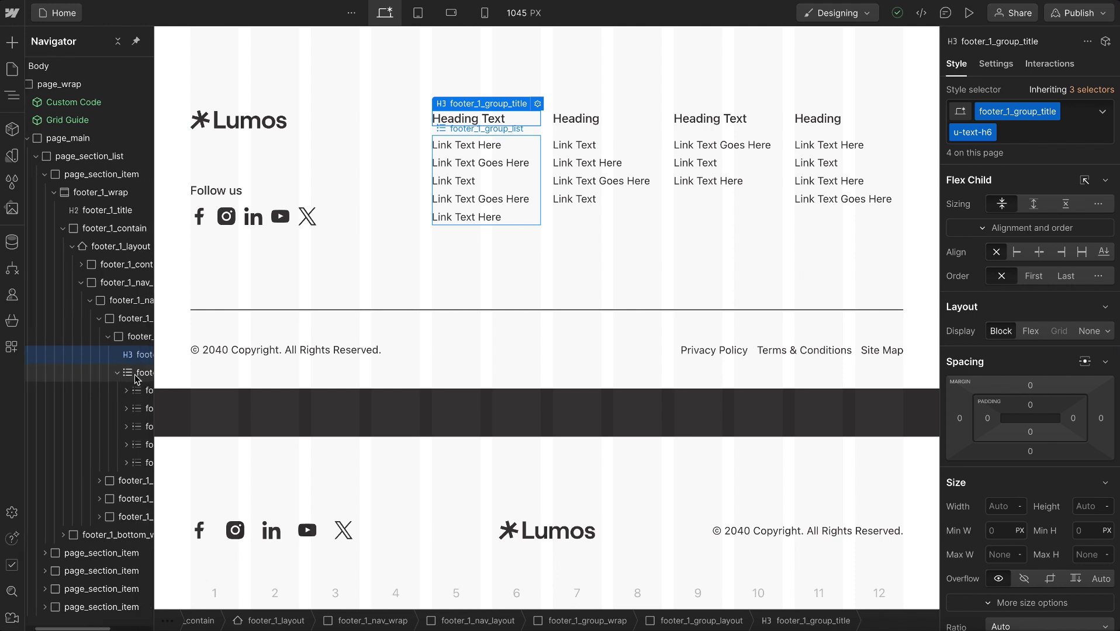
left_click(136, 377)
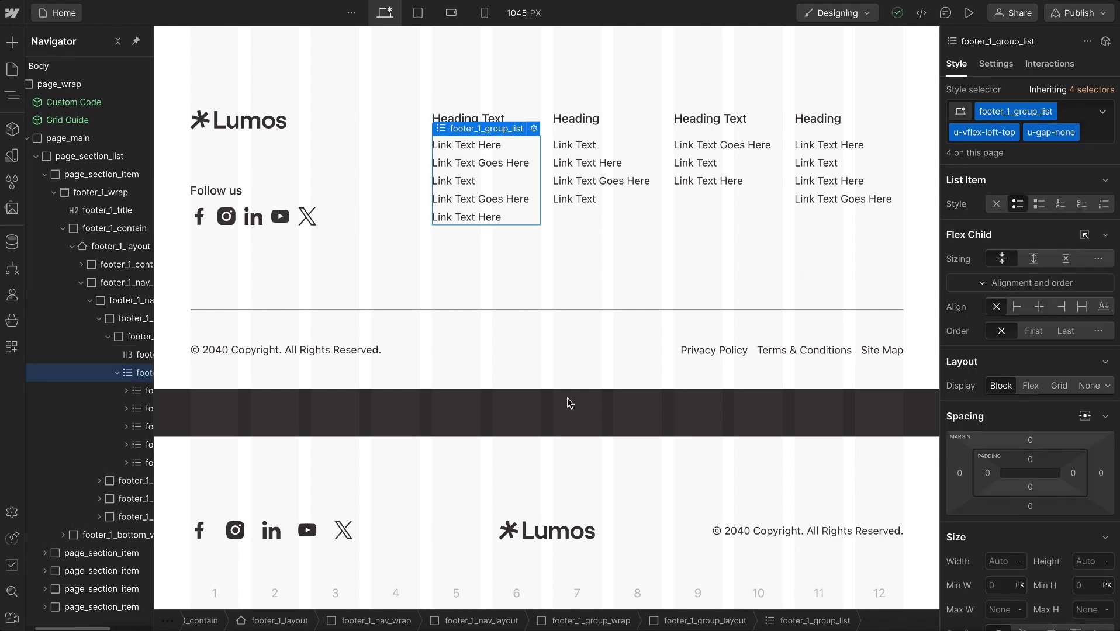
left_click(754, 352)
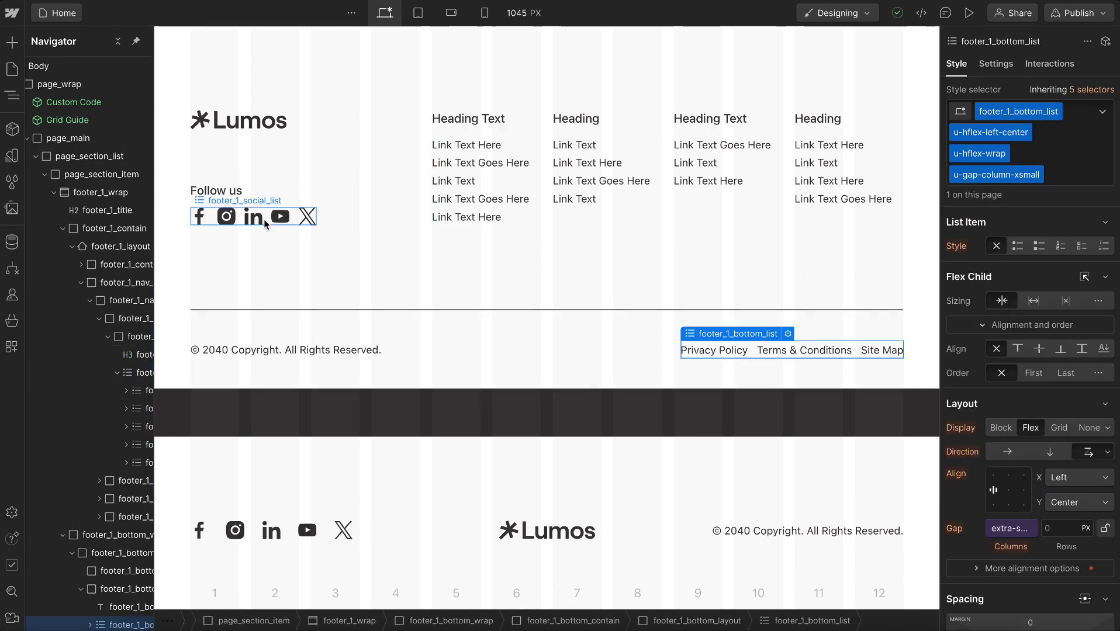
left_click(195, 221)
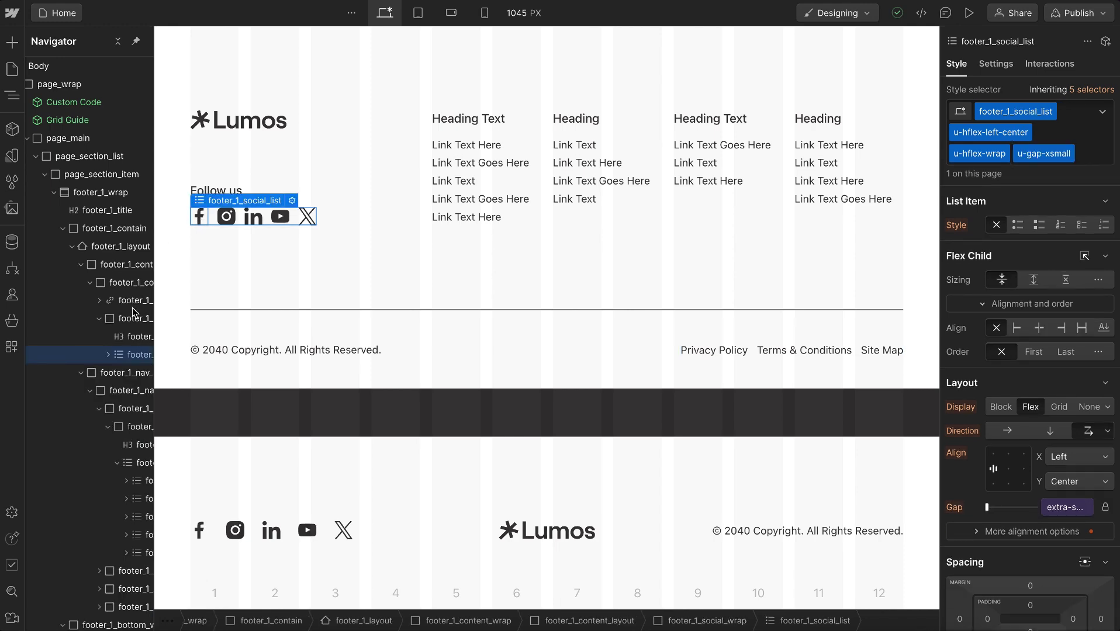
Review the Facebook social link's URL, custom attributes and its SVG icon attributes.
left_click(199, 216)
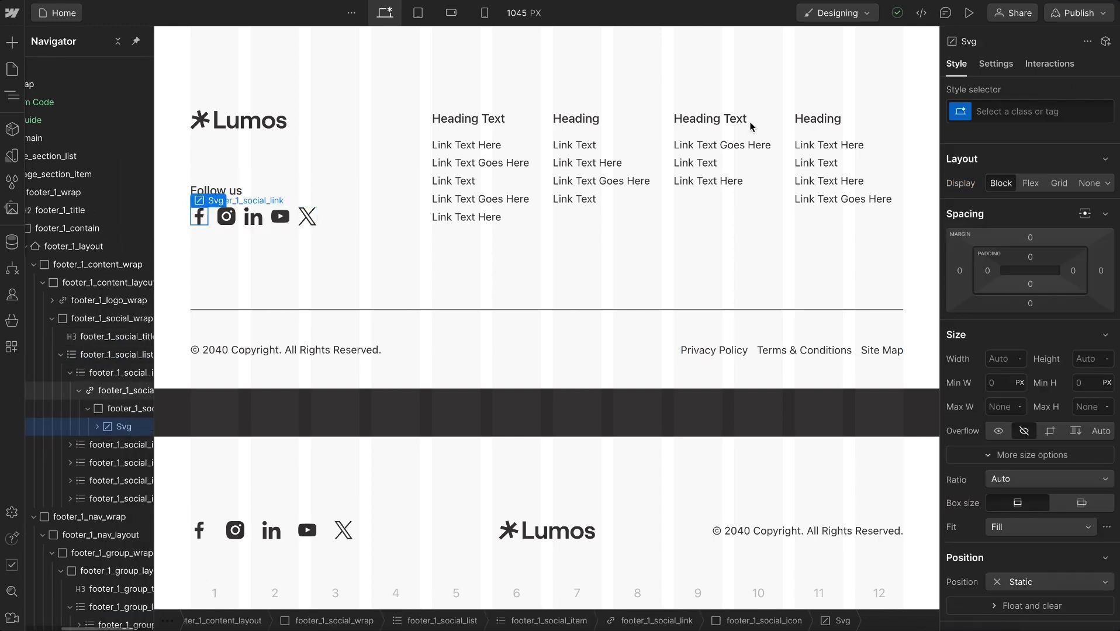
key("Escape")
left_click(993, 63)
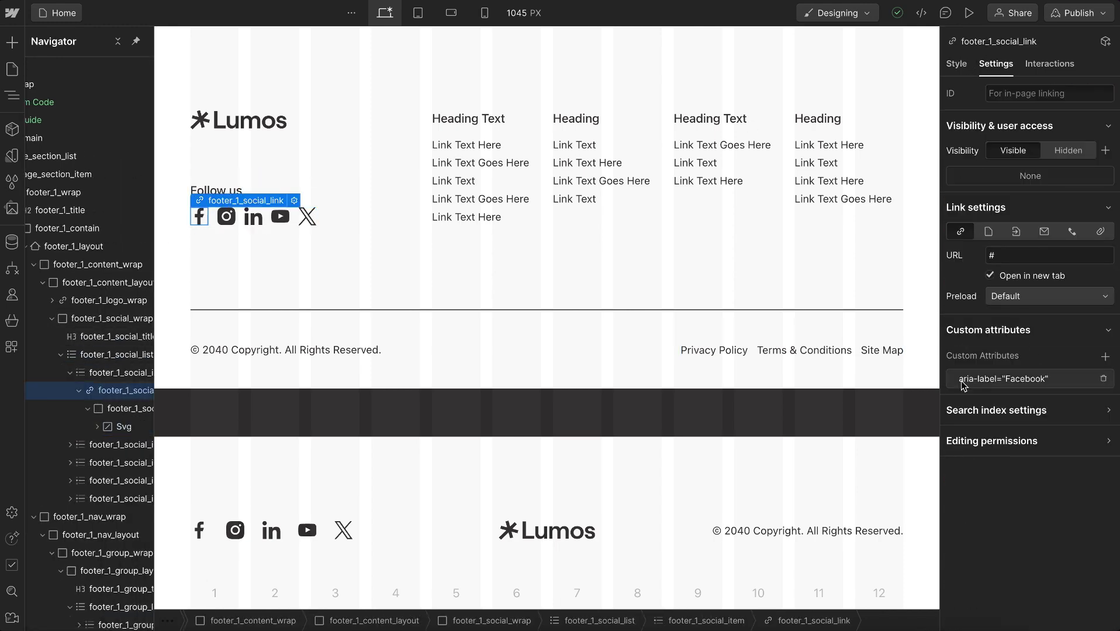
left_click(120, 427)
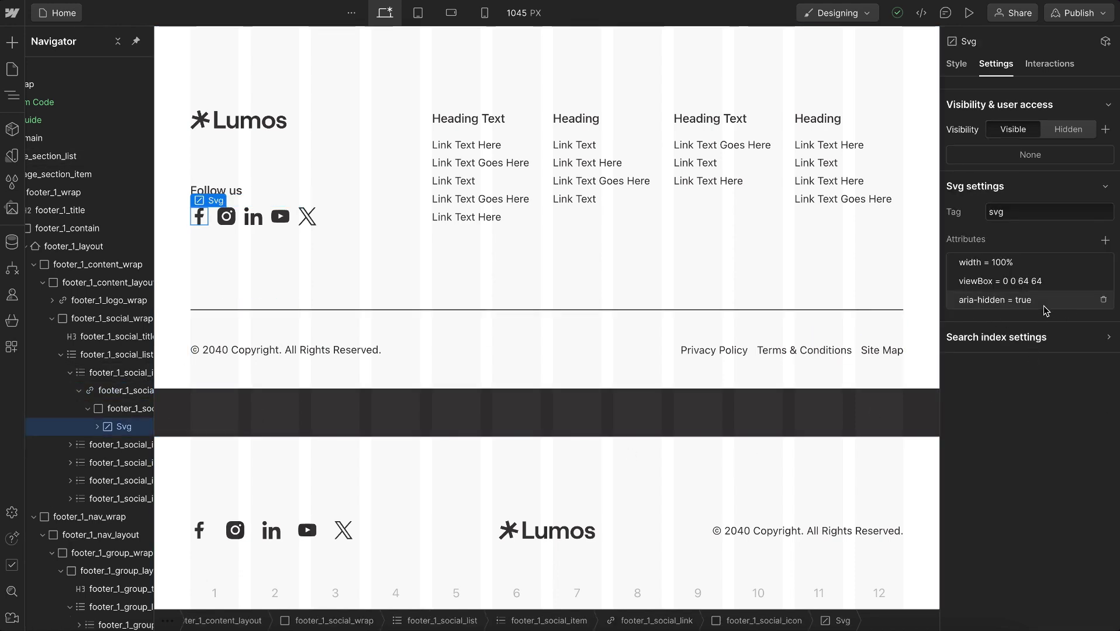
left_click(207, 207)
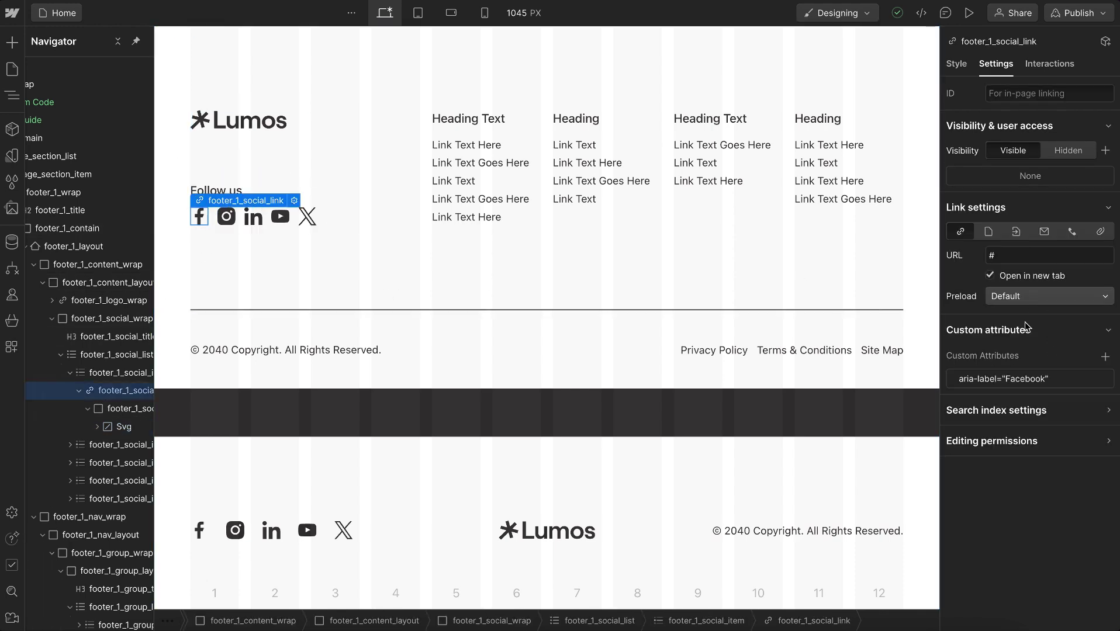
Check the Lumos logo link's aria-label, 'Go to the homepage'.
left_click(225, 114)
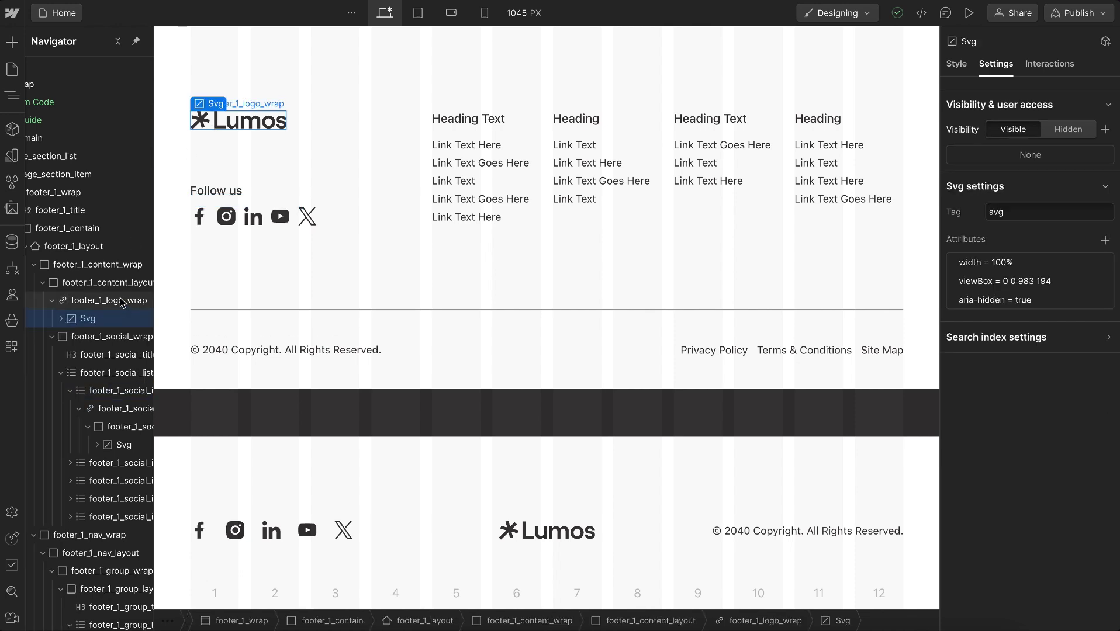
left_click(91, 302)
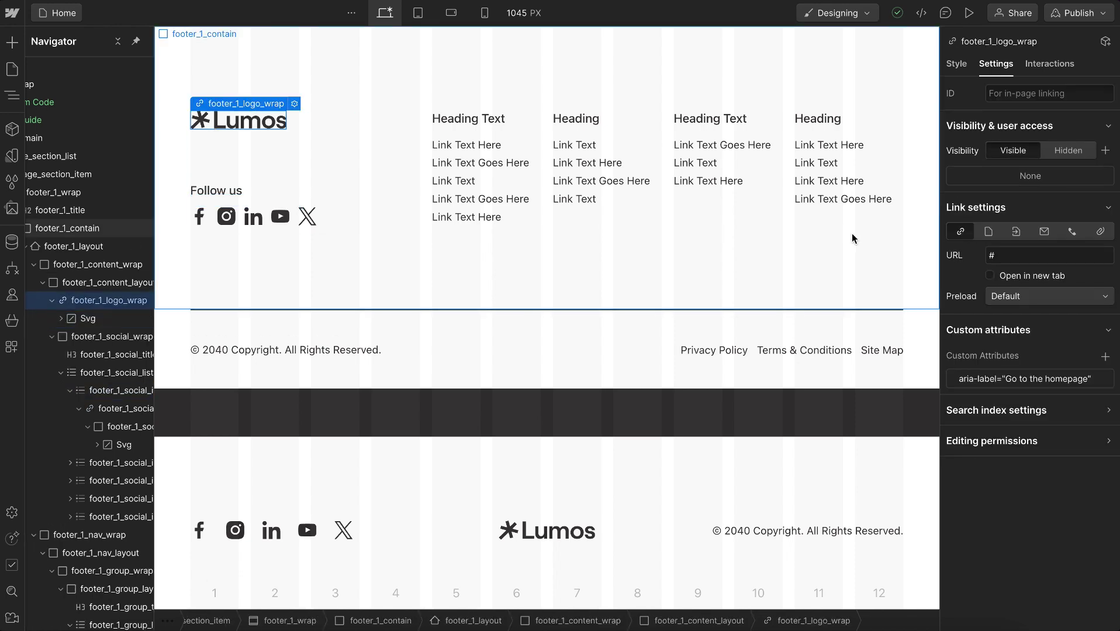
left_click(1043, 386)
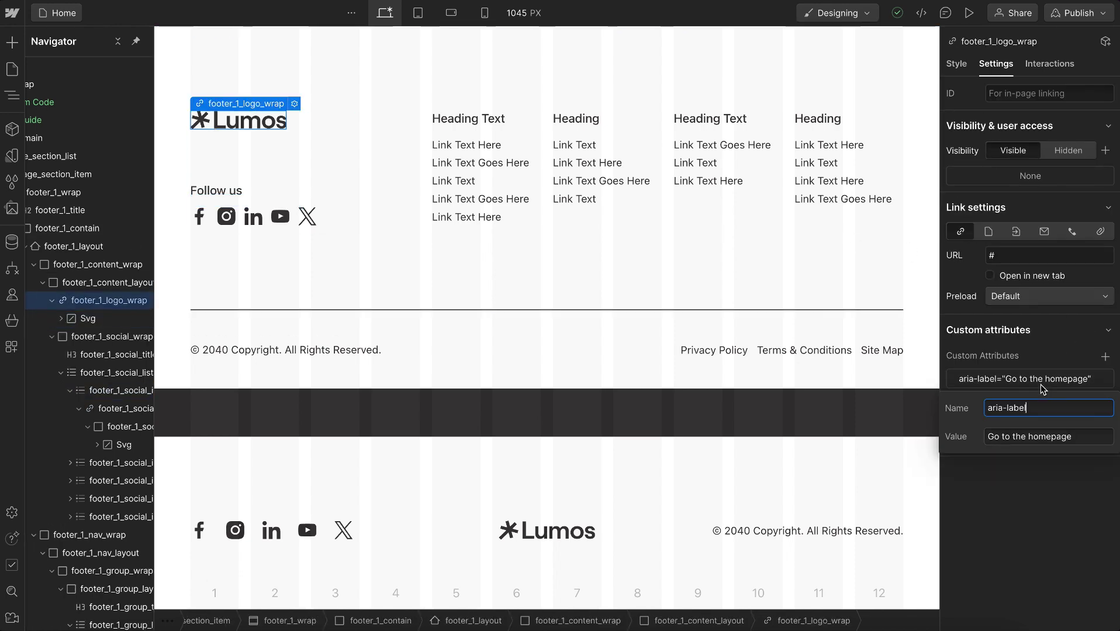
left_click(1043, 352)
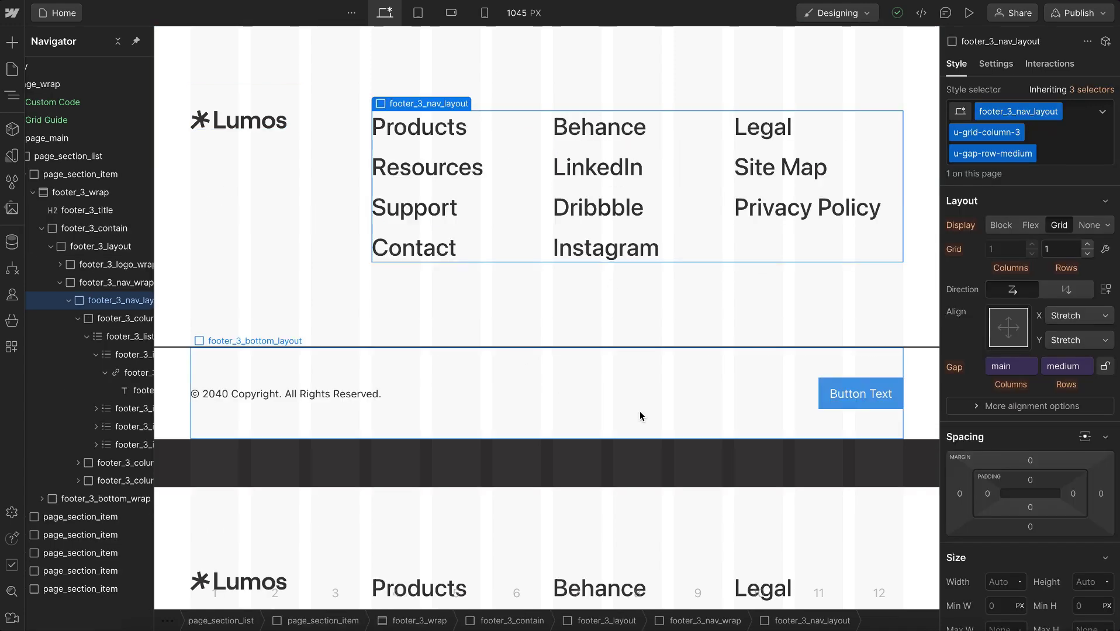
Set the canvas text zoom preview to 32px and scroll through all the footers.
scroll(665, 537, "down", 1)
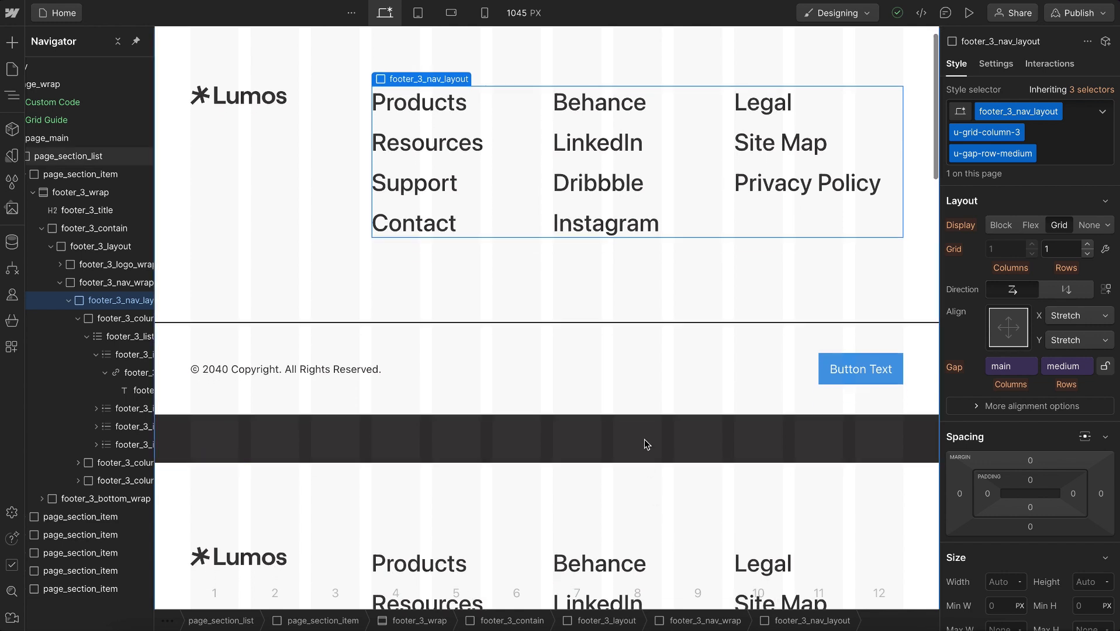
scroll(645, 444, "up", 1)
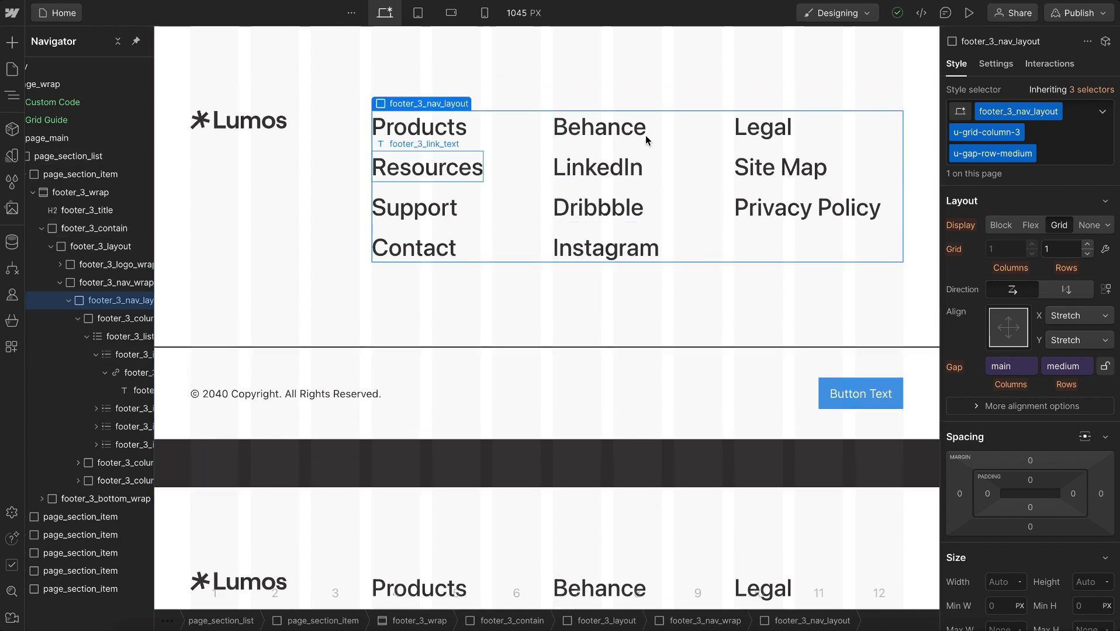
left_click(513, 14)
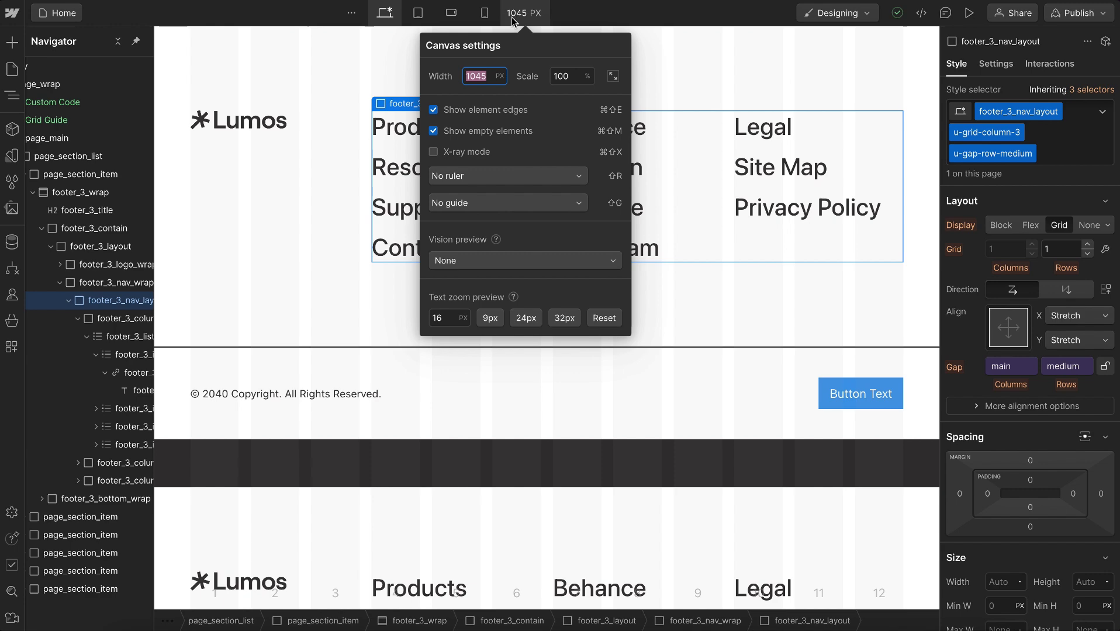
left_click(558, 317)
left_click(532, 12)
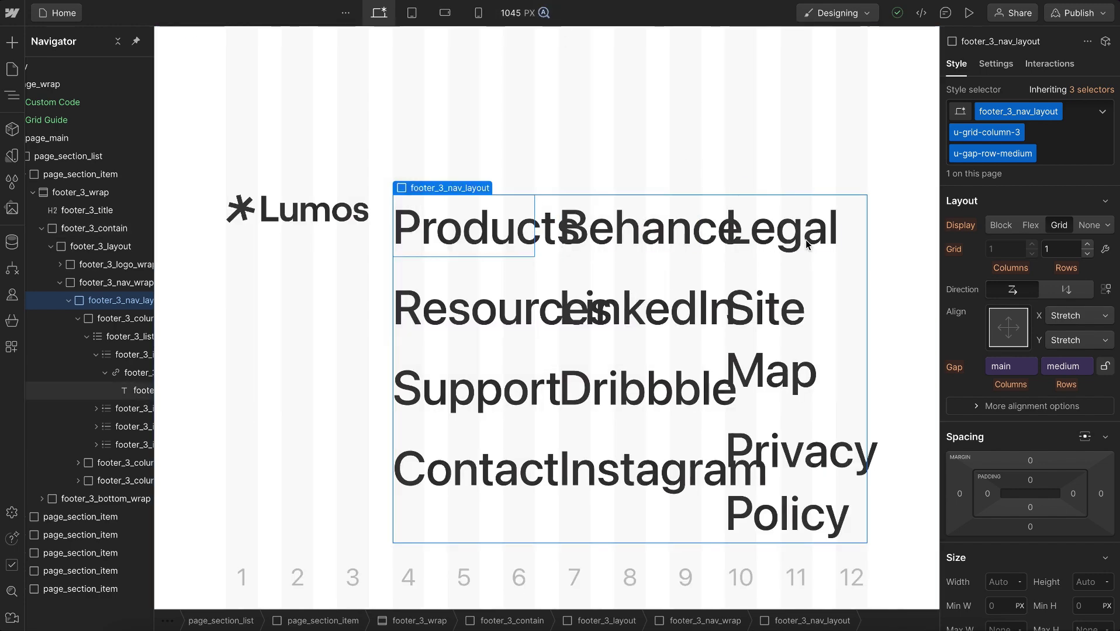
scroll(710, 299, "down", 2)
scroll(710, 299, "down", 10)
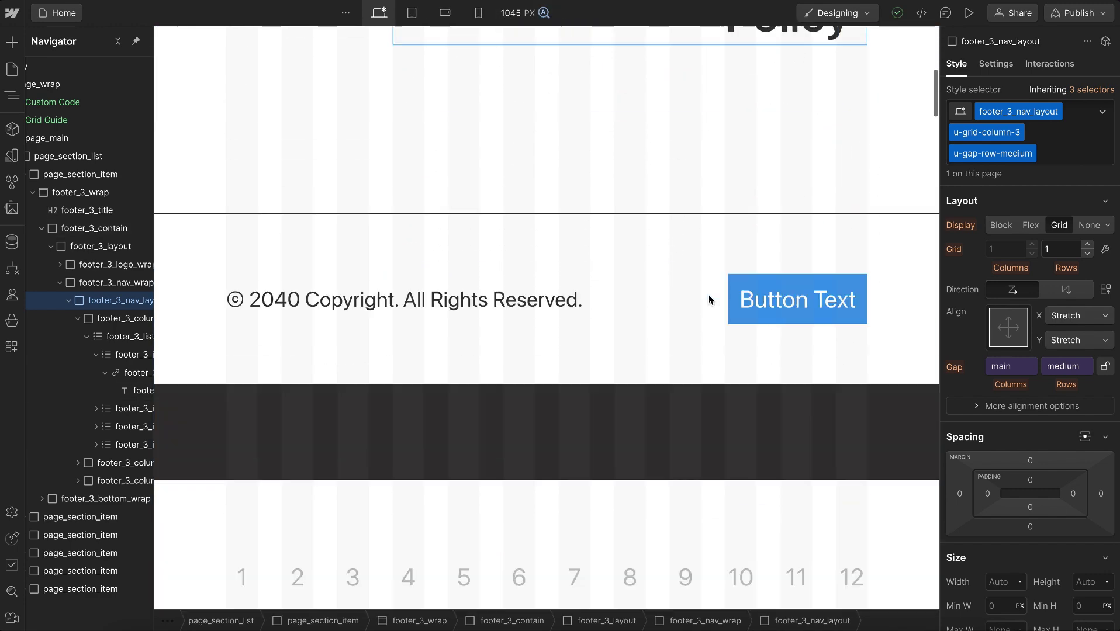
scroll(709, 299, "down", 2)
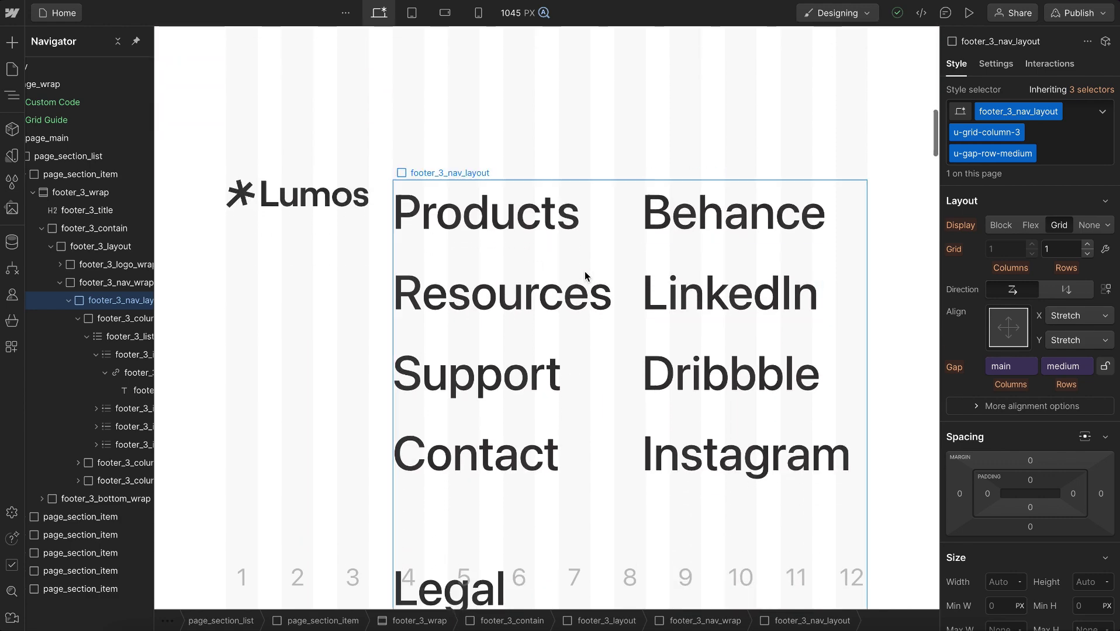
scroll(636, 441, "down", 2)
scroll(636, 441, "down", 7)
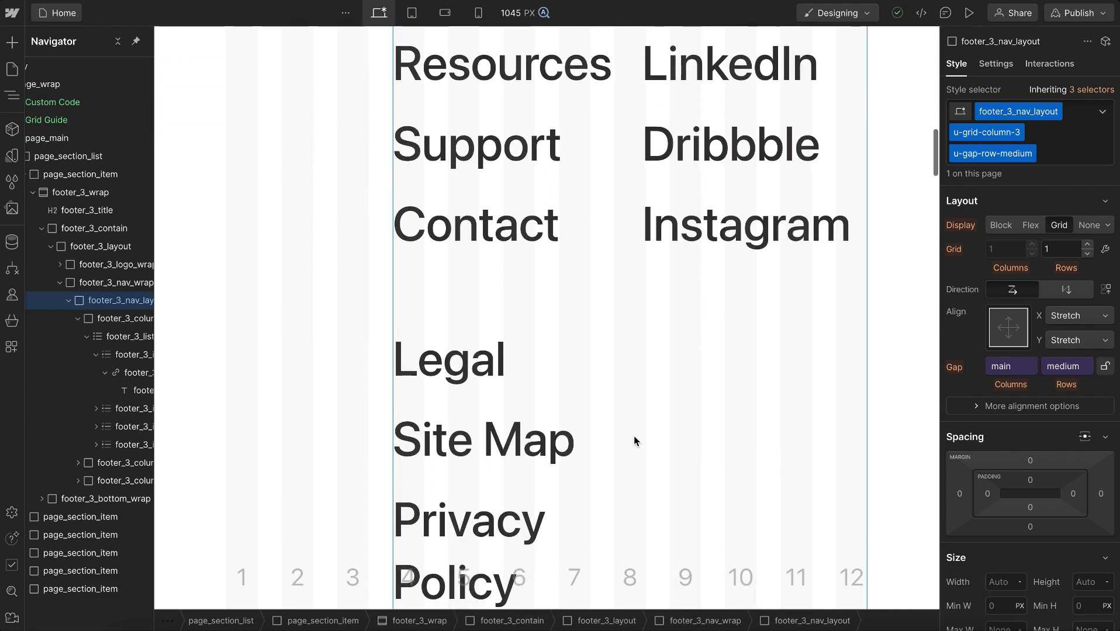
scroll(636, 441, "up", 5)
scroll(635, 441, "down", 8)
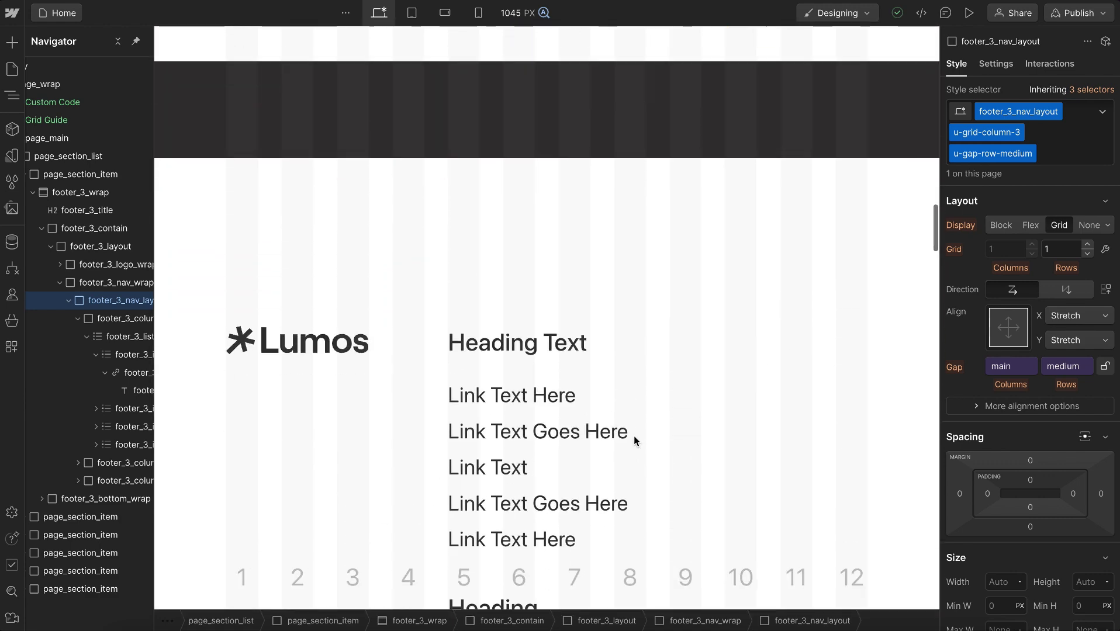
scroll(636, 441, "down", 15)
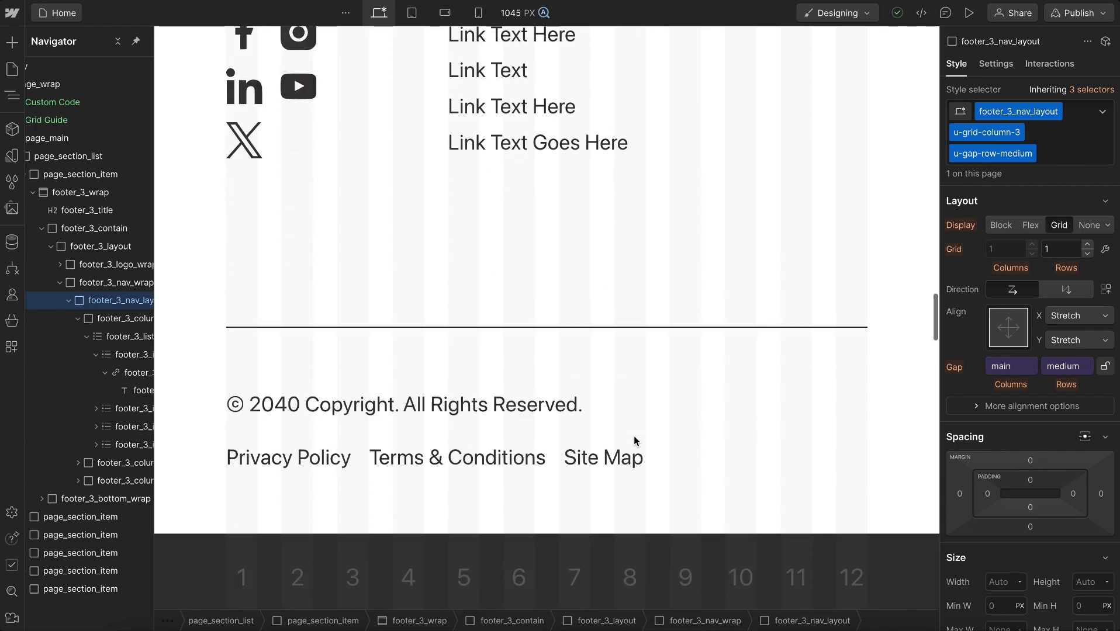
scroll(636, 442, "down", 11)
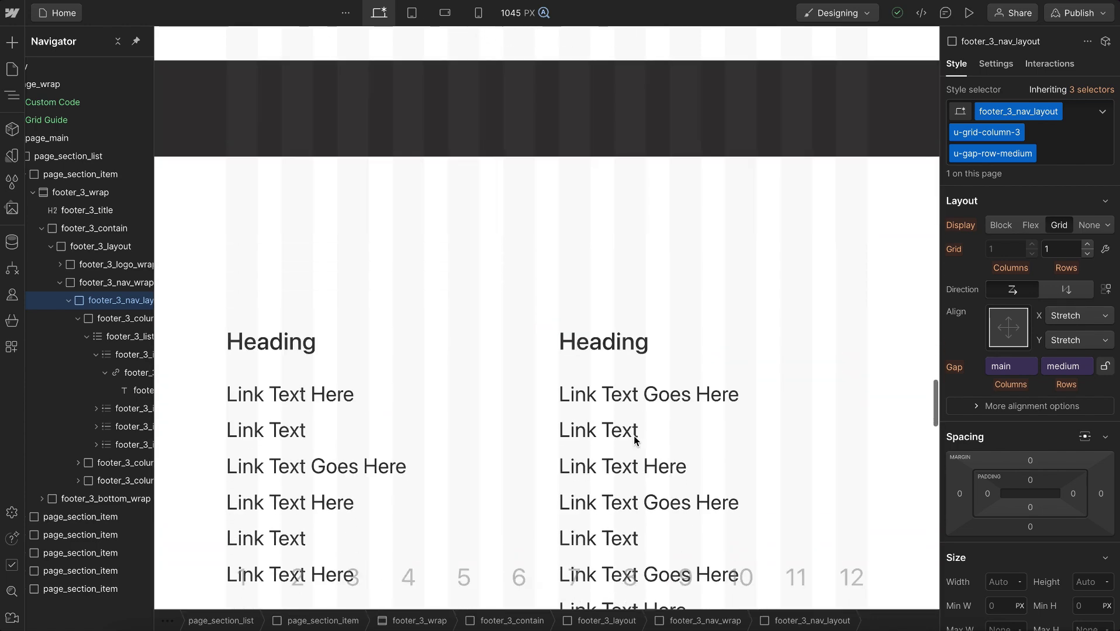
scroll(635, 439, "down", 15)
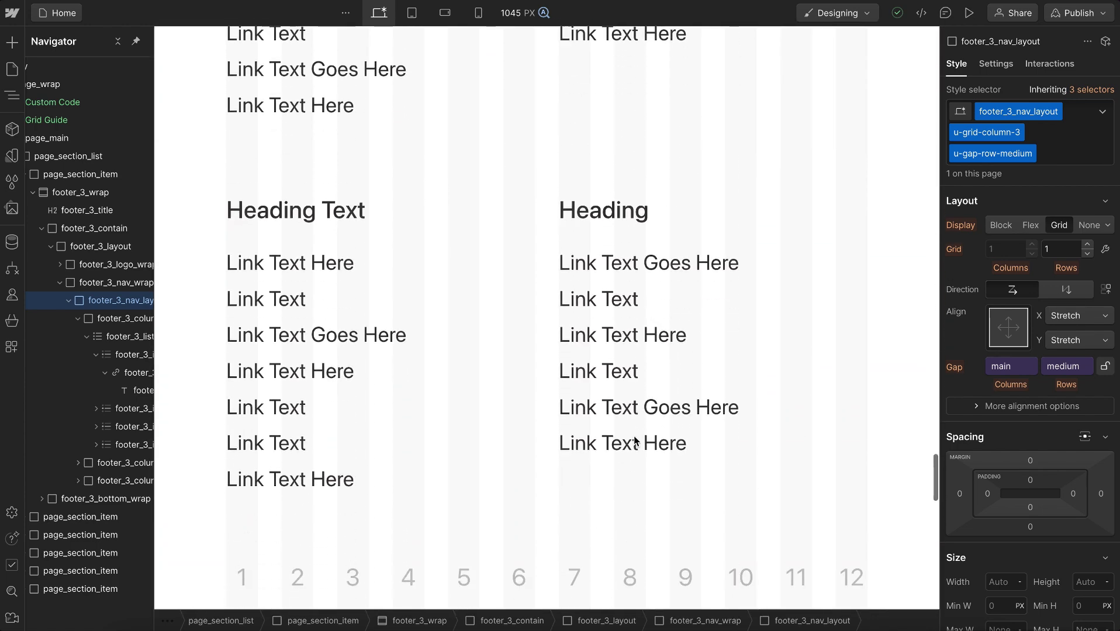
scroll(634, 440, "down", 12)
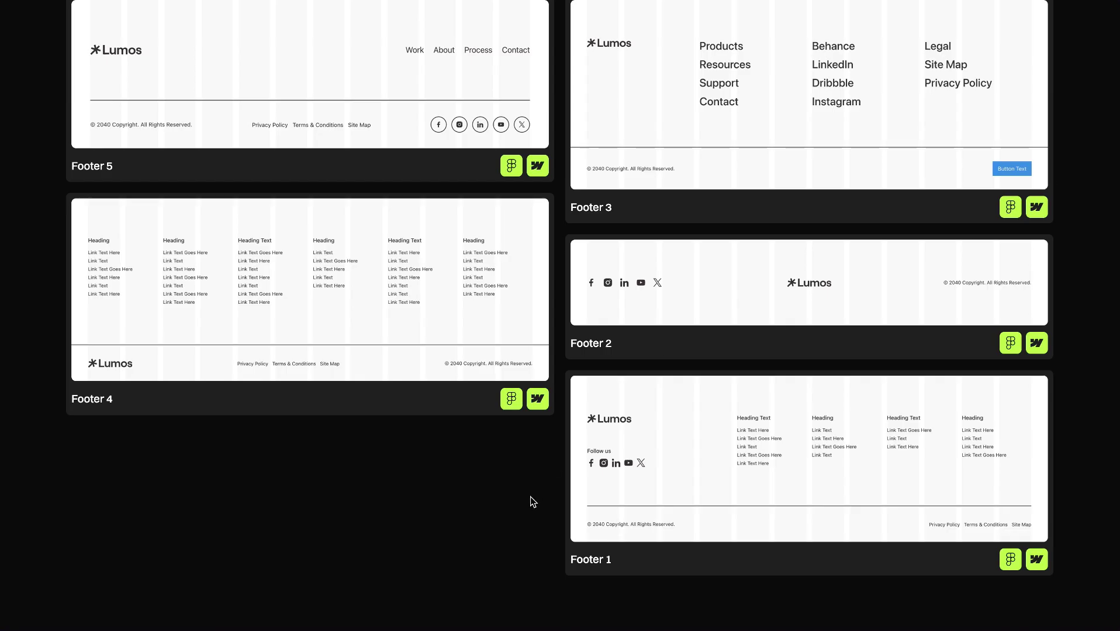
Copy Footer 1 from the Lumos footer gallery as a Webflow component.
left_click(1038, 565)
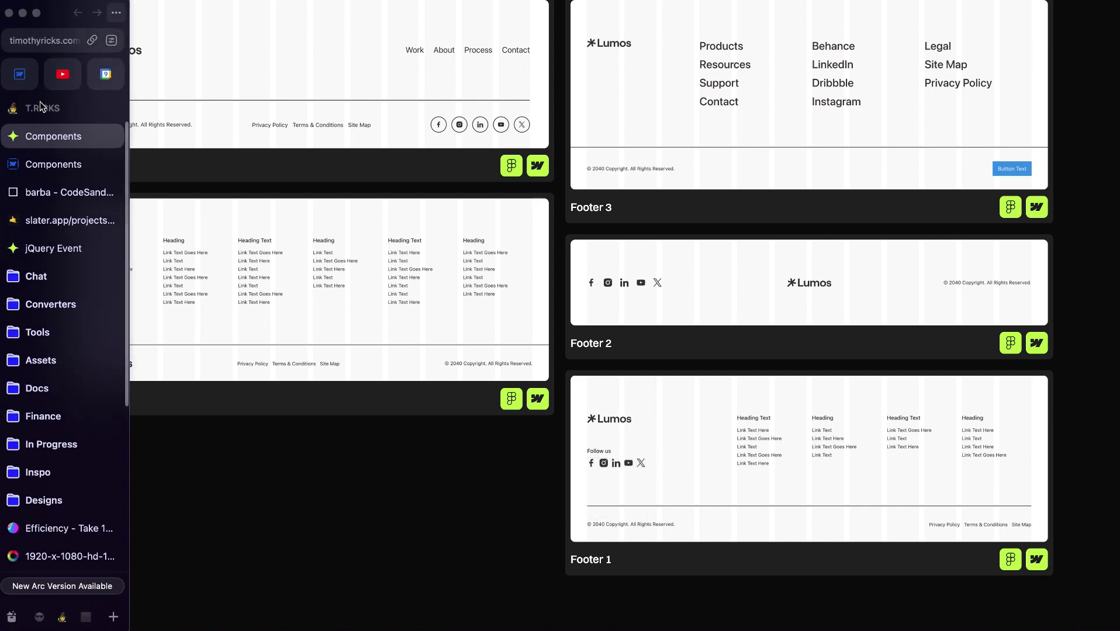
Paste Footer 1 onto the empty Webflow page's Body.
left_click(19, 75)
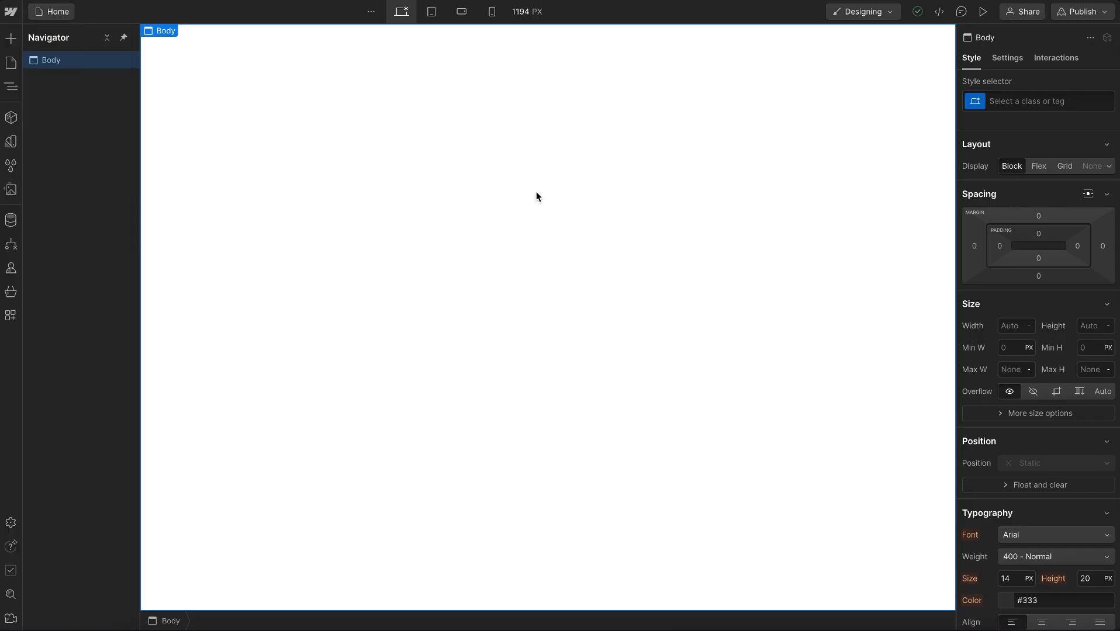
key("ctrl+v")
scroll(534, 195, "down", 2)
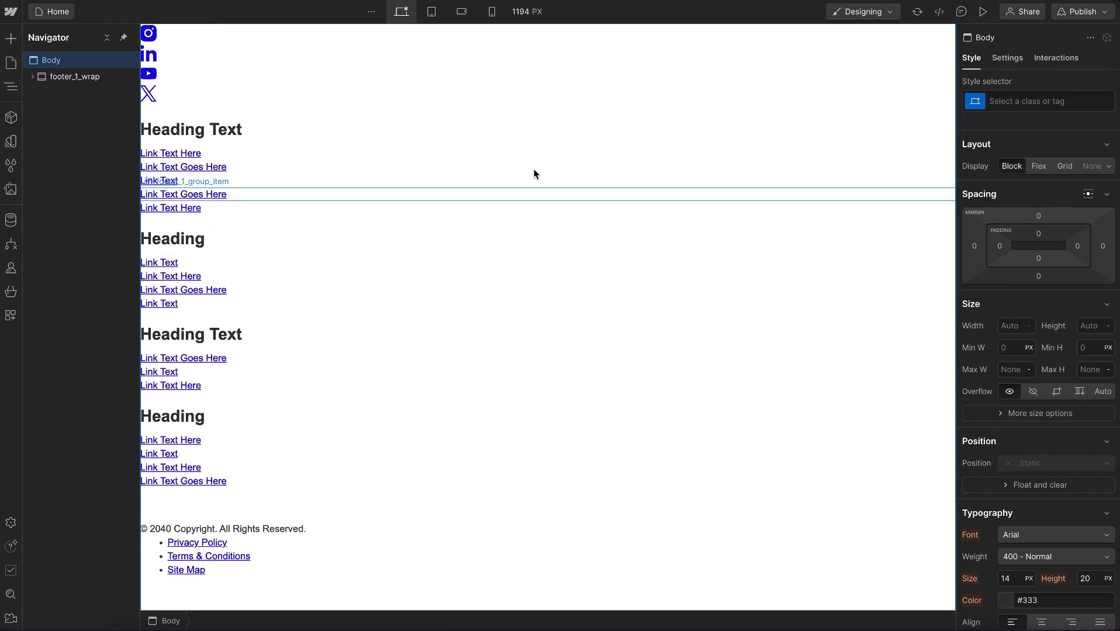
scroll(531, 141, "up", 3)
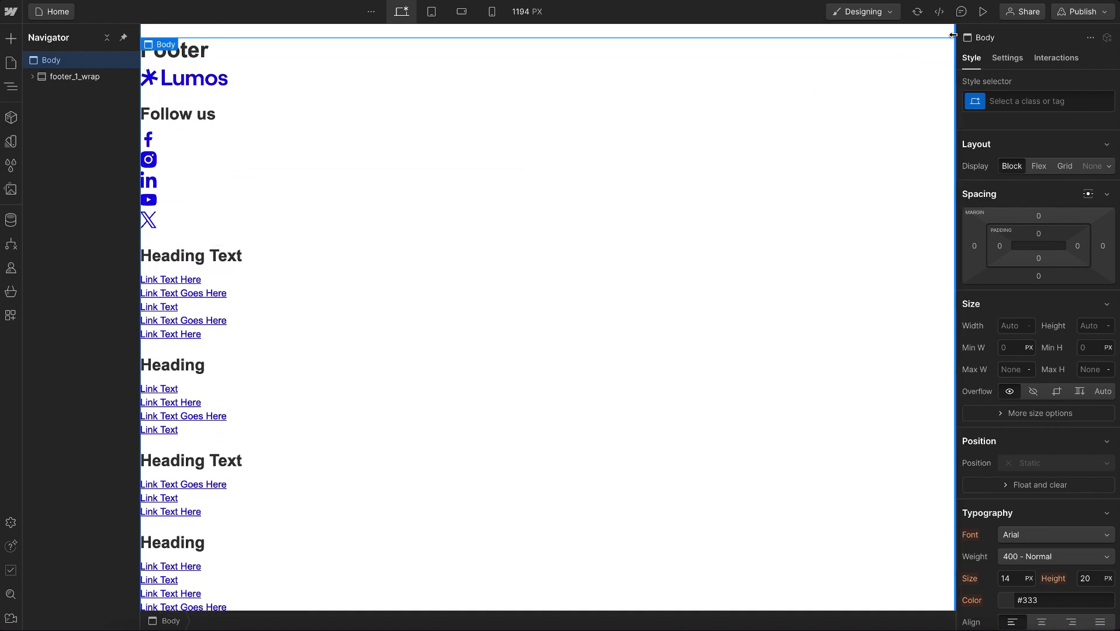
Review the footer's CSS in the Export Code dialog, then close it.
left_click(938, 12)
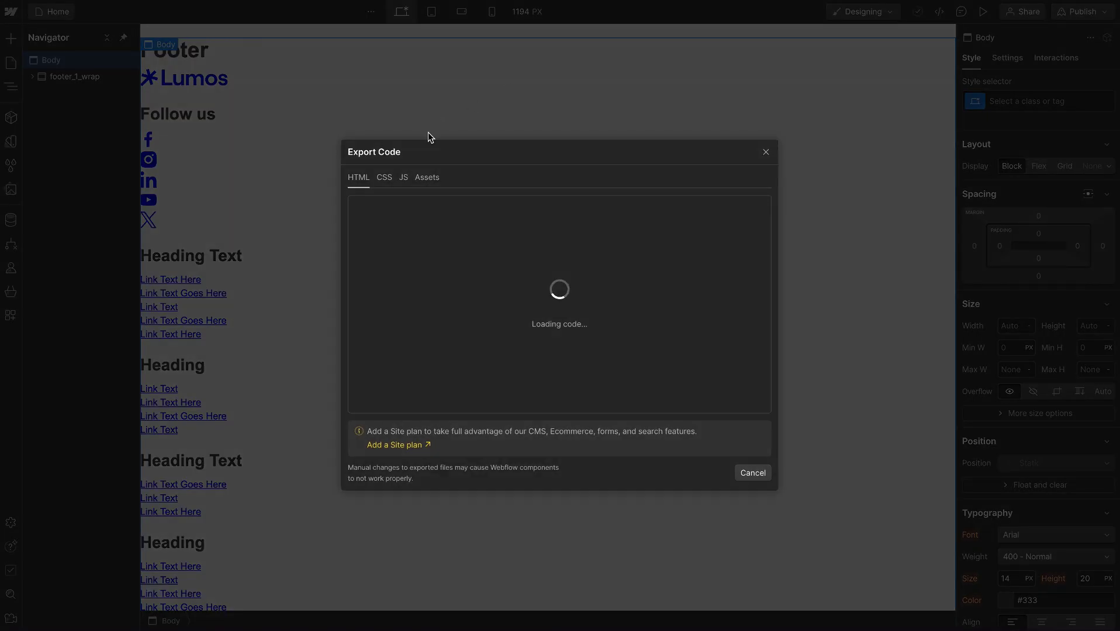
left_click(384, 178)
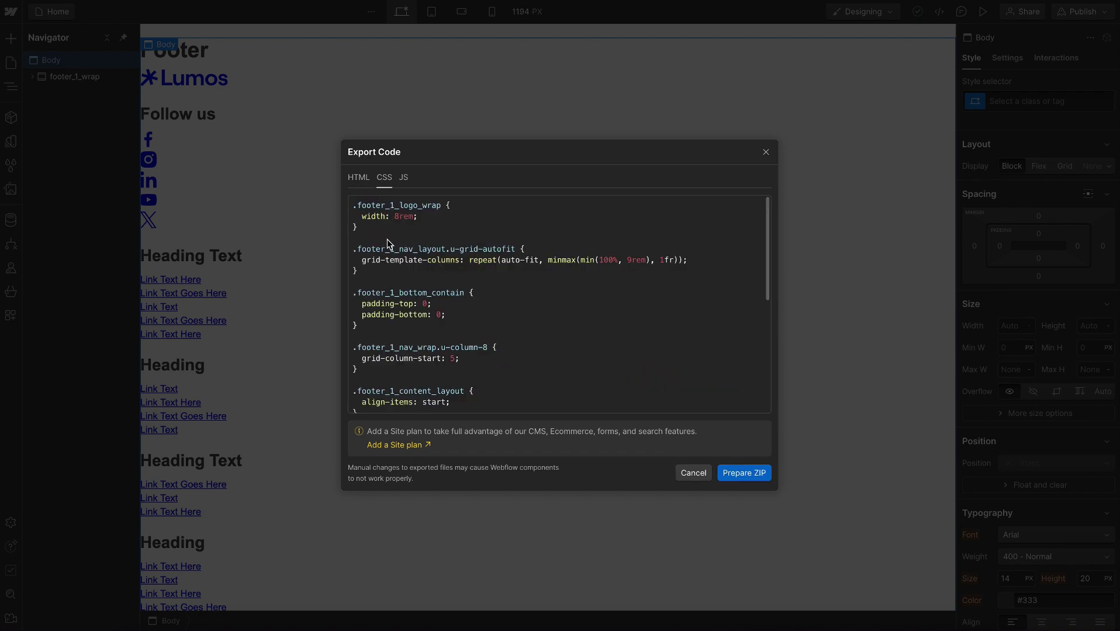
scroll(415, 317, "down", 10)
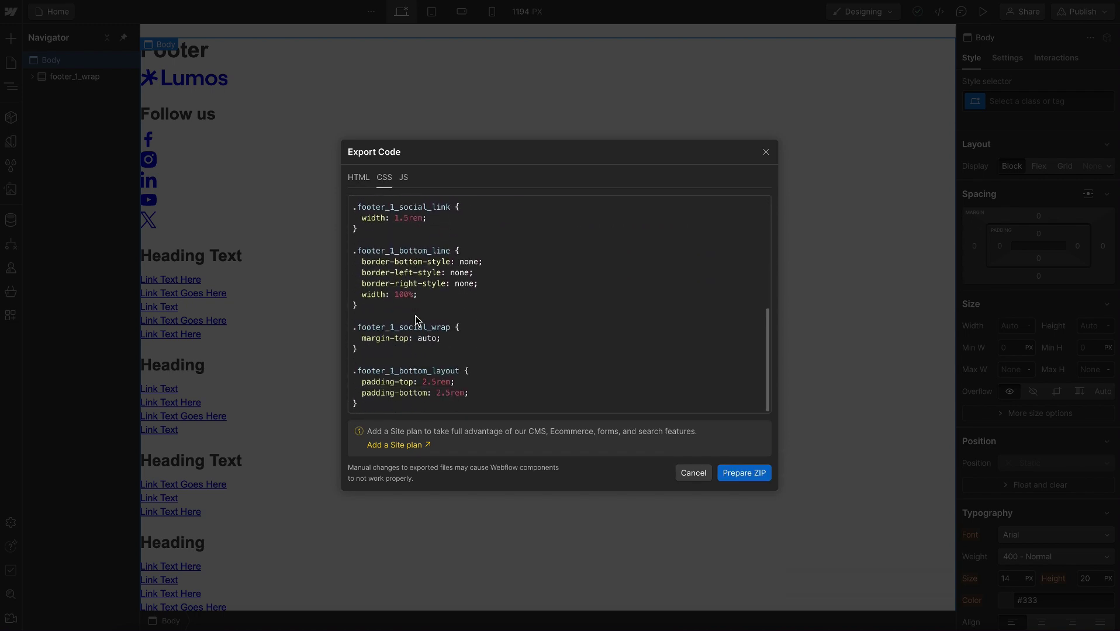
scroll(451, 310, "up", 10)
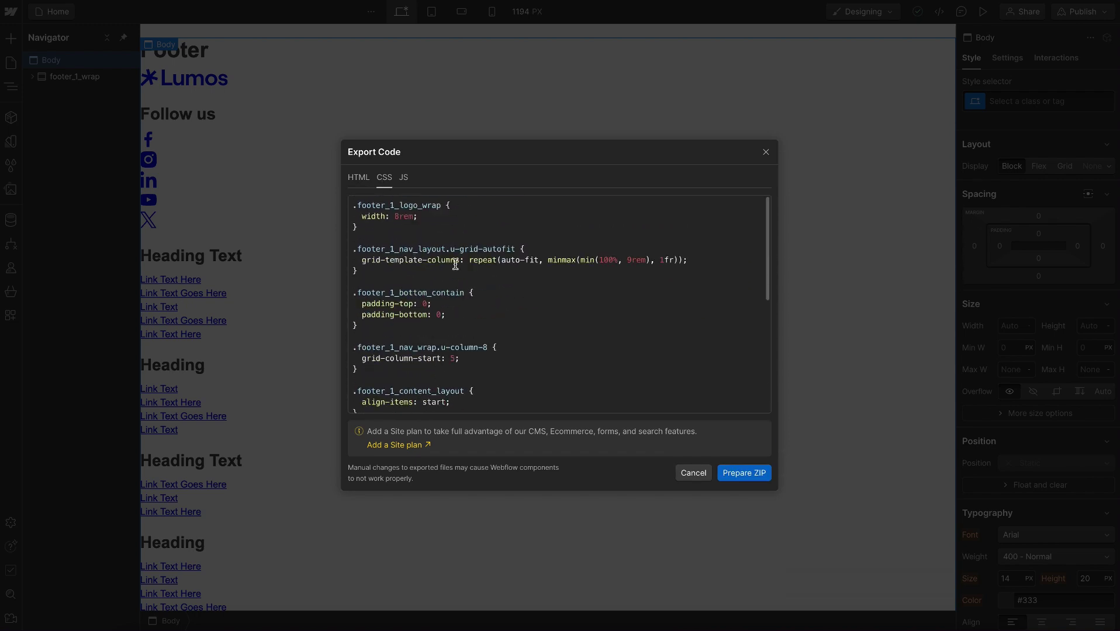
left_click(767, 152)
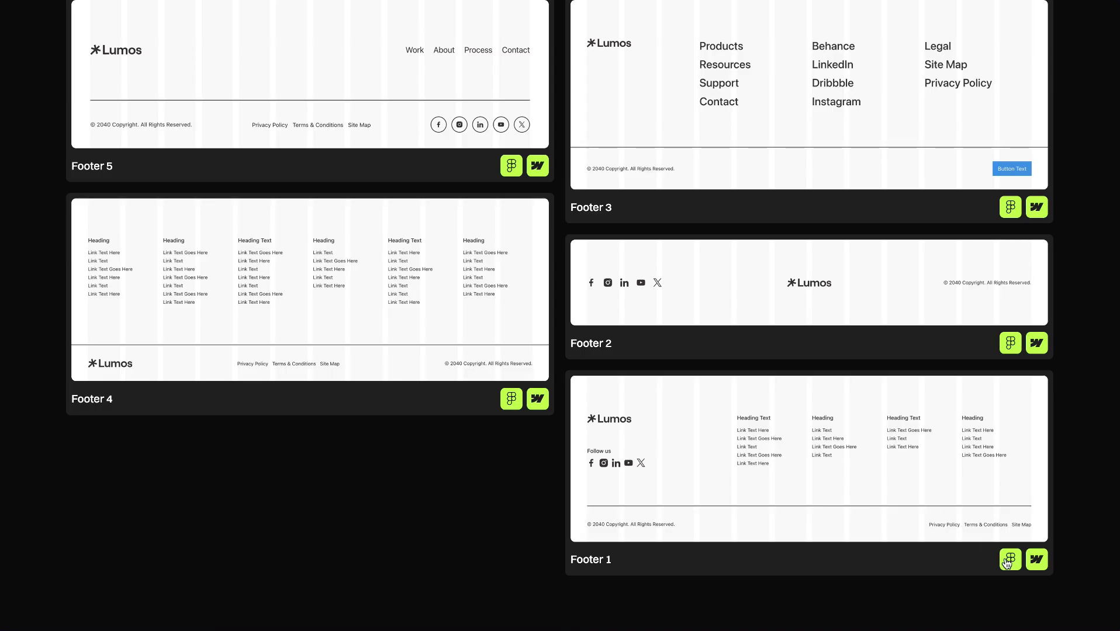
Copy Footer 1 as a Figma component and paste it into the Untitled Figma file.
left_click(1007, 561)
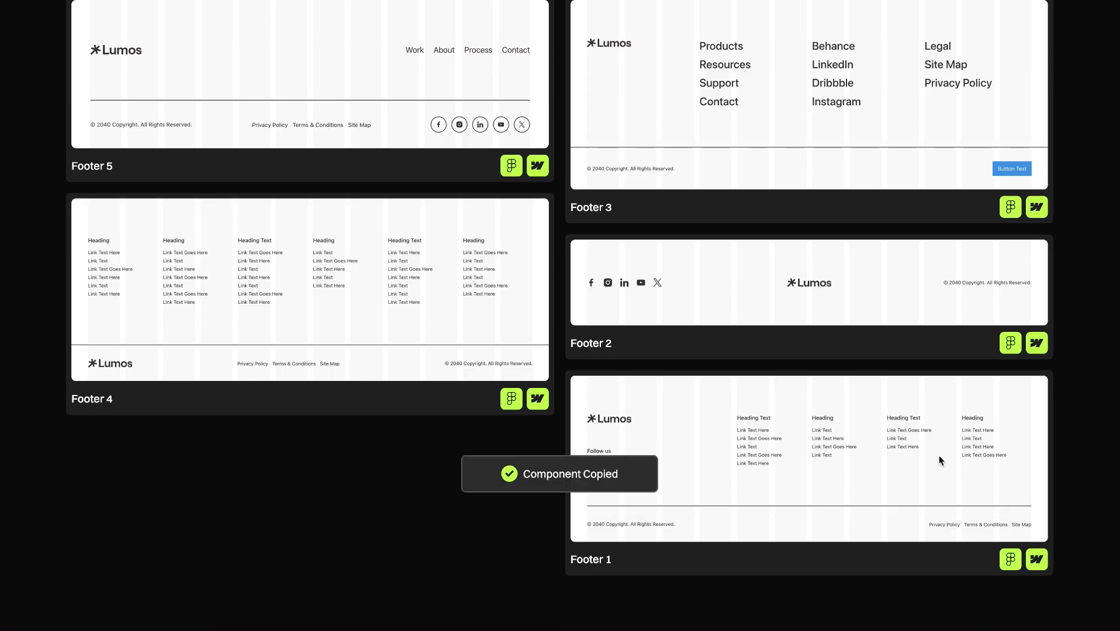
key("ctrl+Right")
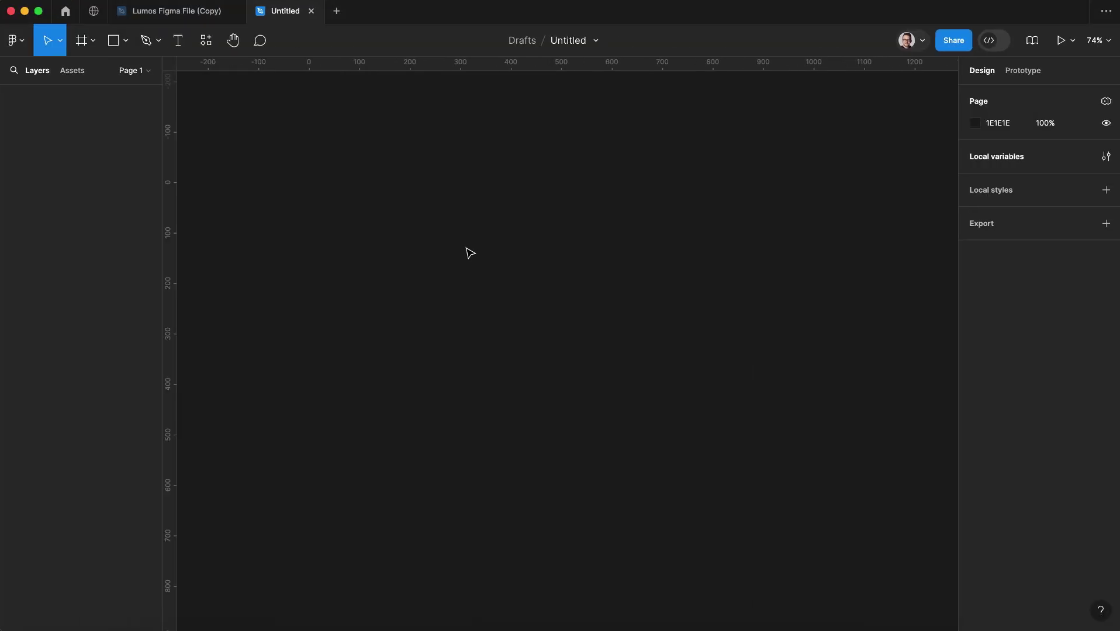
key("super+v")
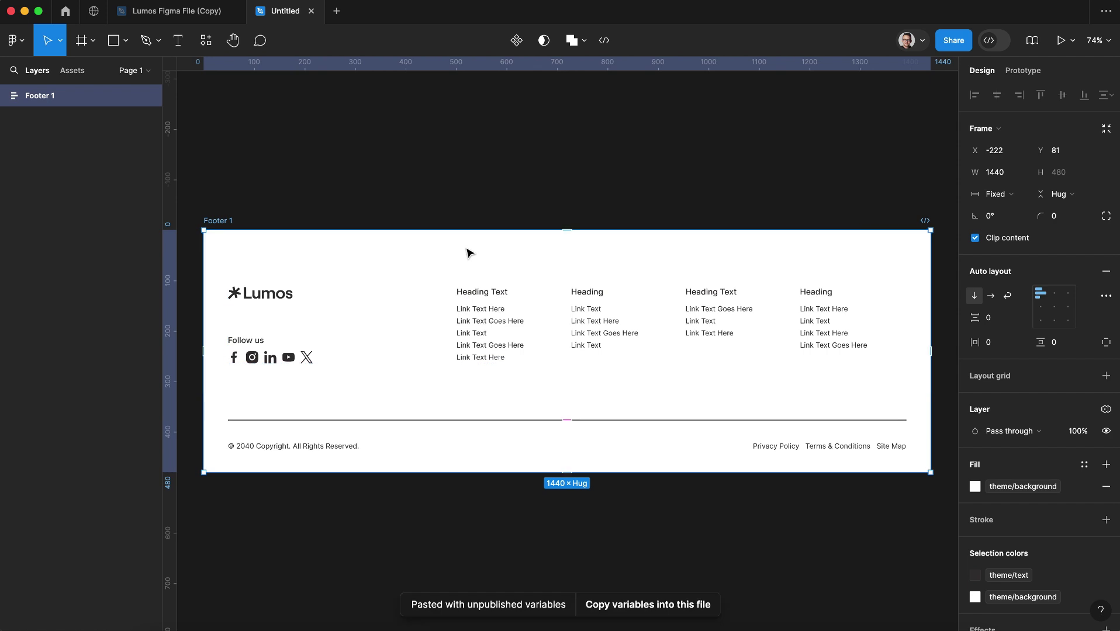
Copy the footer's variables into the file and review the Sizes collection, including border-width.
left_click(658, 605)
left_click(818, 140)
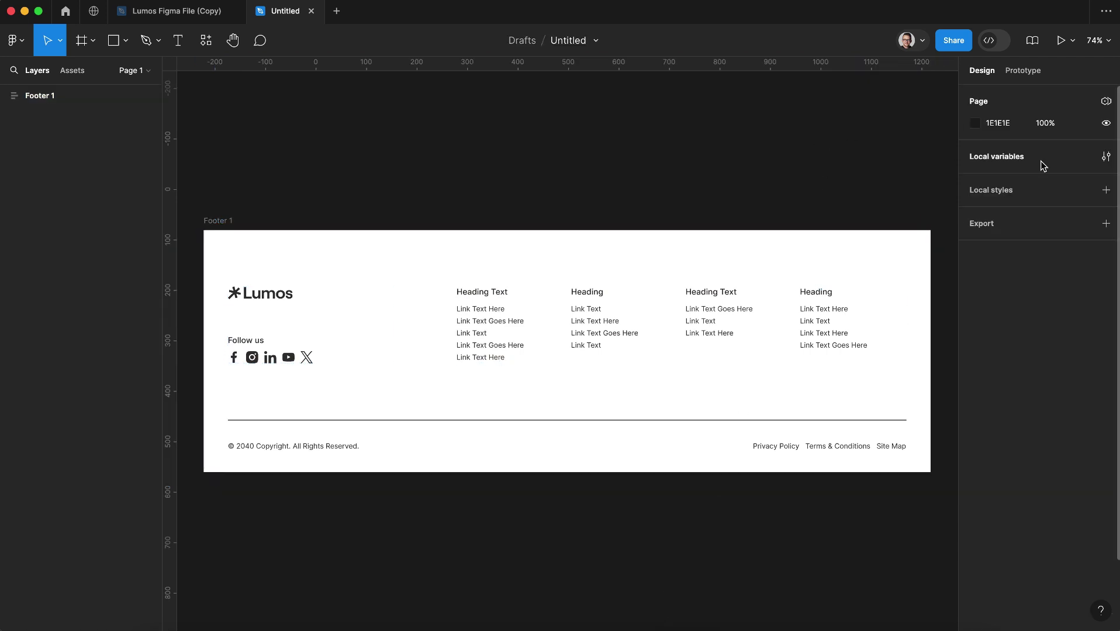
left_click(1106, 156)
left_click(533, 81)
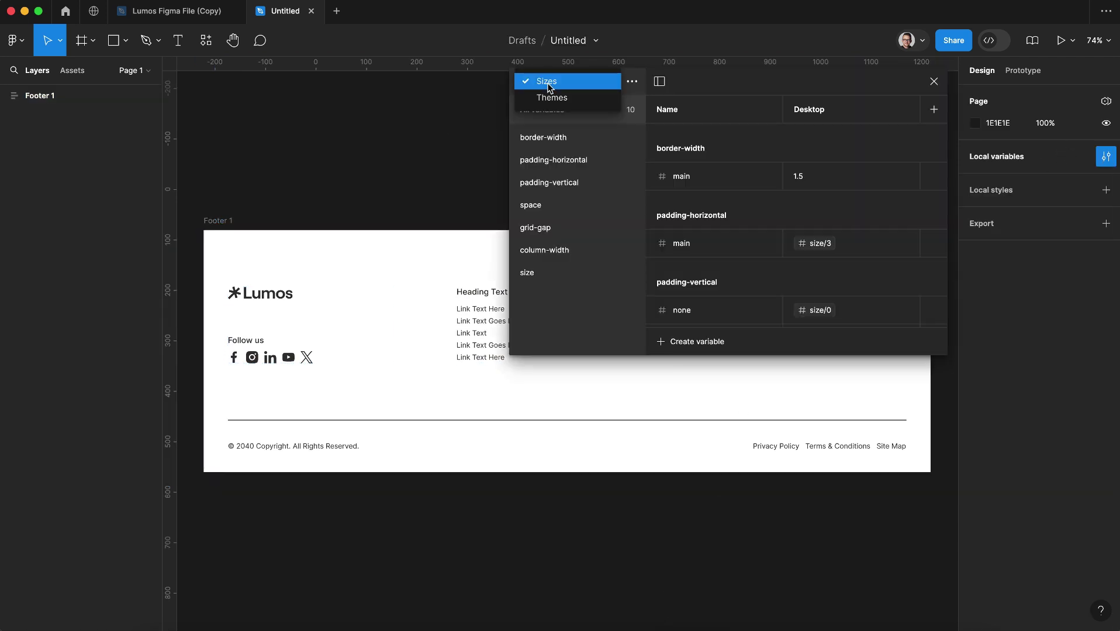
left_click(549, 82)
scroll(752, 204, "down", 10)
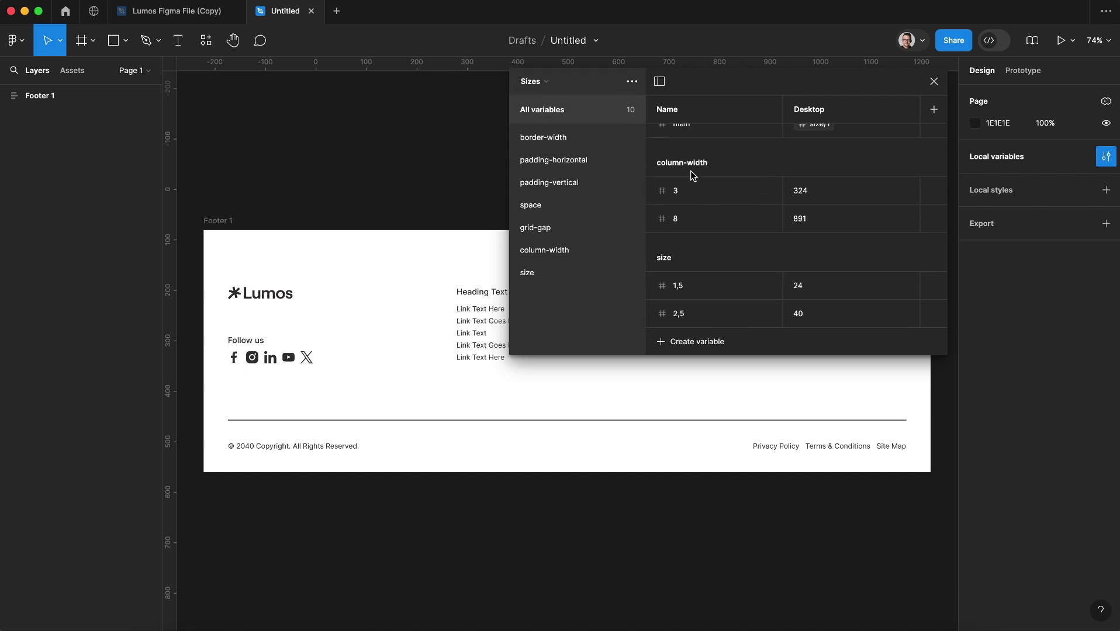
left_click(934, 83)
Paste Footer 1 into the Lumos Figma File (Copy) and copy its variables into that file.
left_click(138, 20)
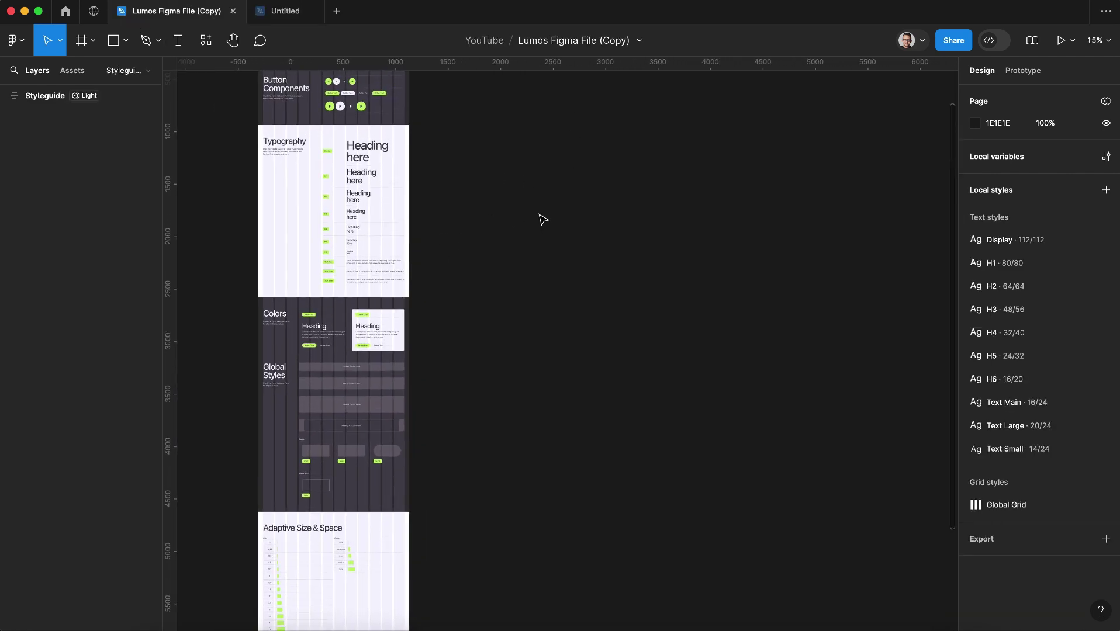
key("super+v")
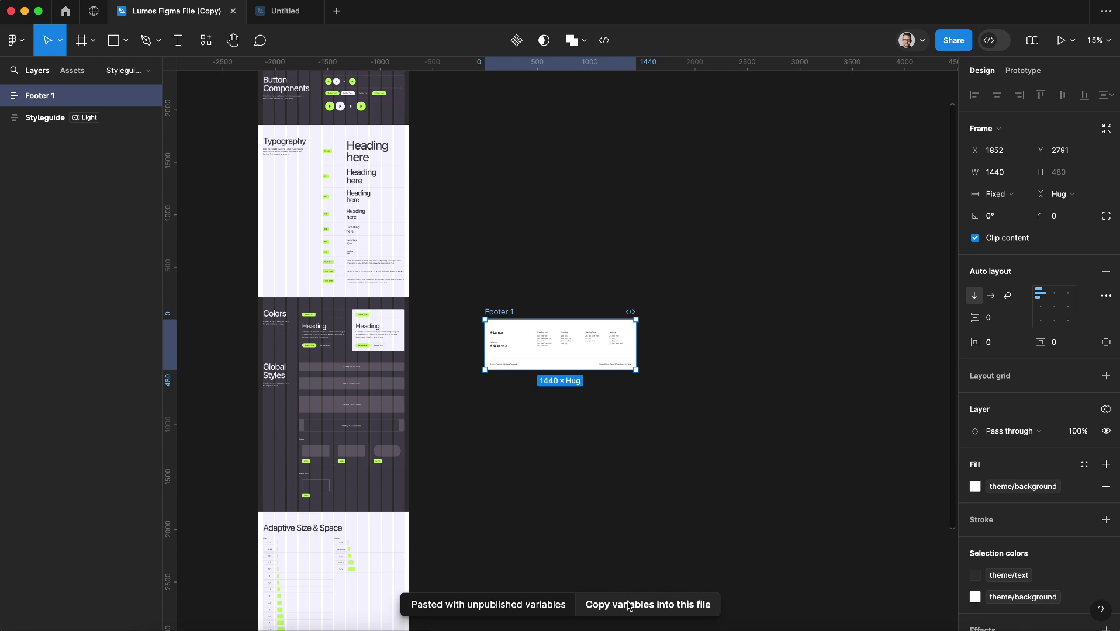
left_click(628, 605)
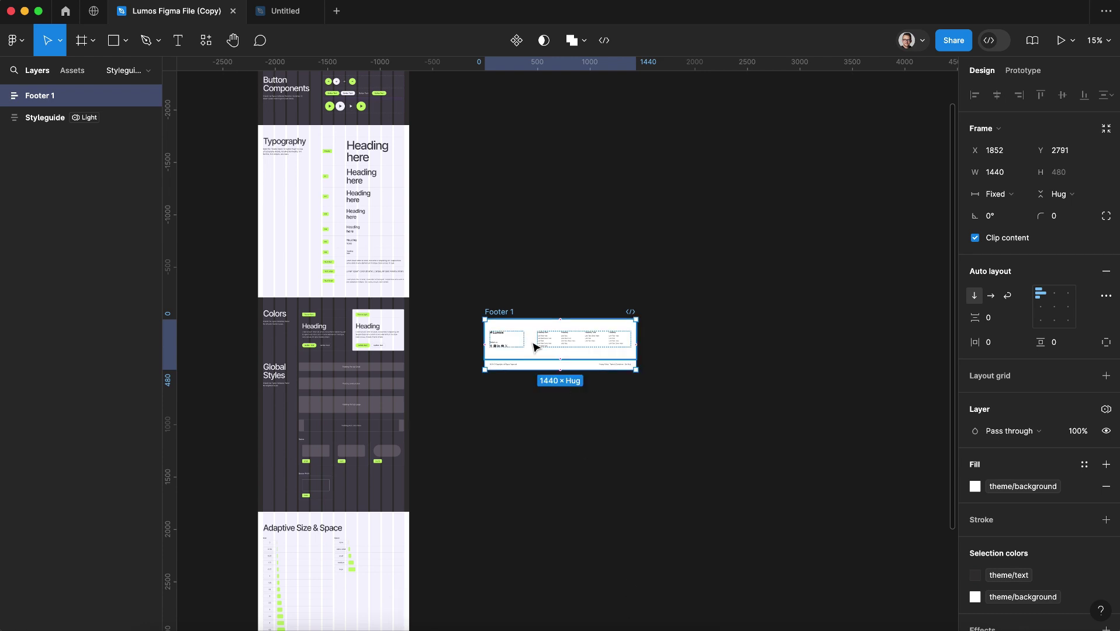
scroll(533, 346, "up", 10)
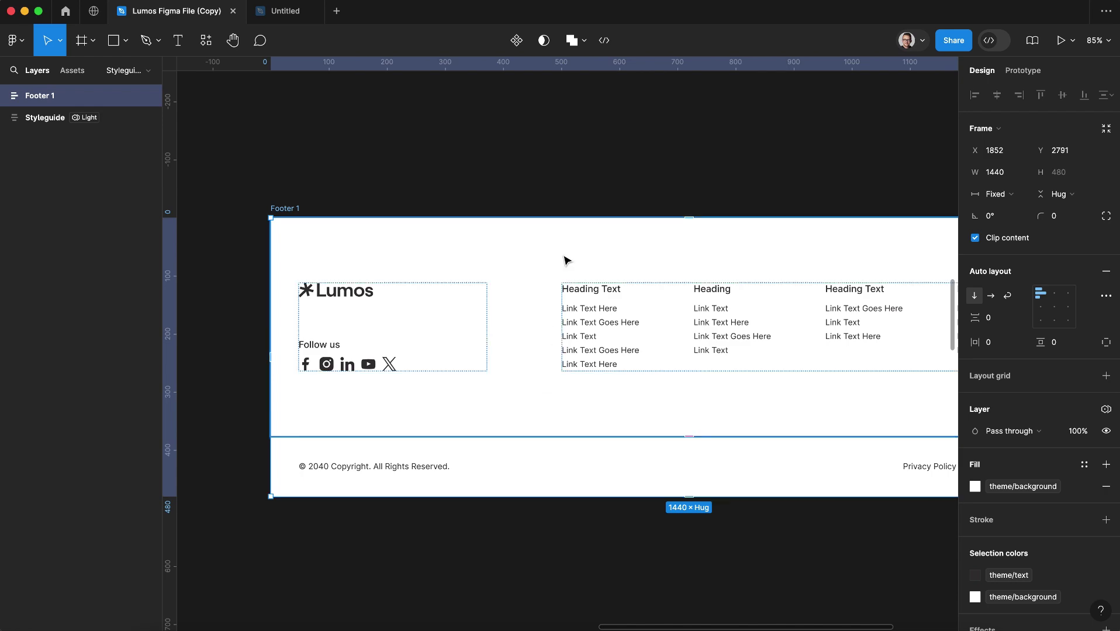
left_click(624, 194)
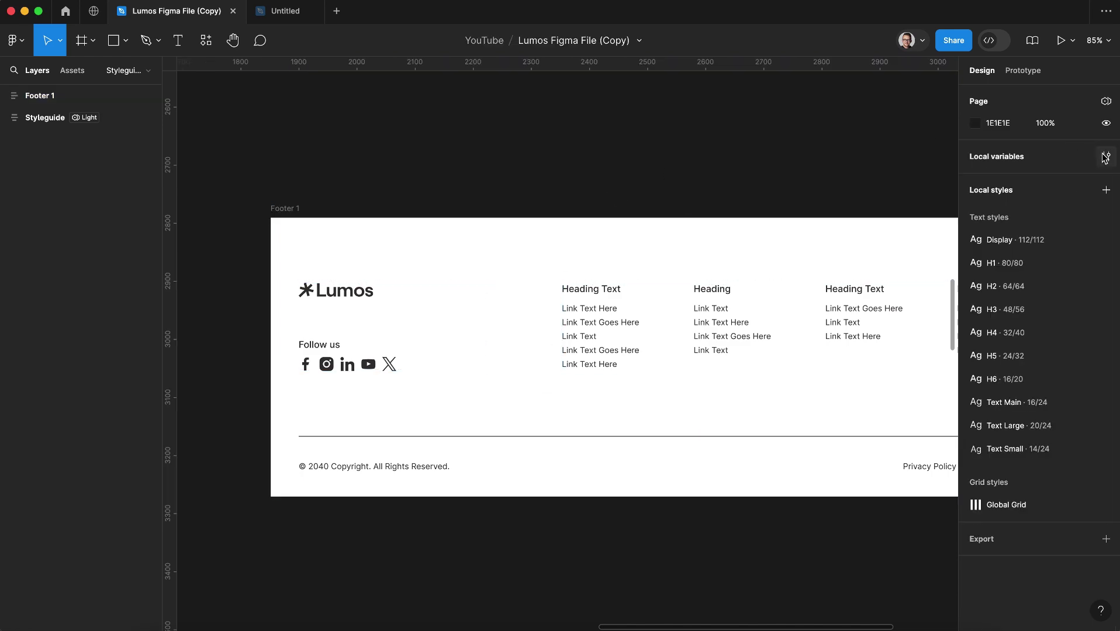
Copy Footer 5 from the Lumos components site as a Figma component.
key("ctrl+Left")
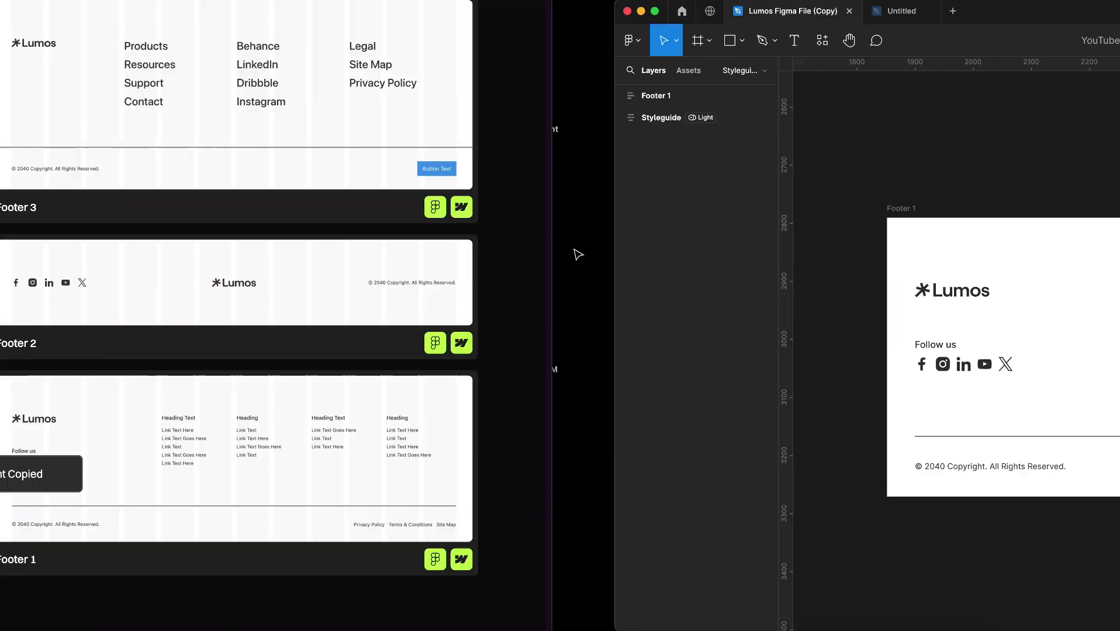
left_click(512, 169)
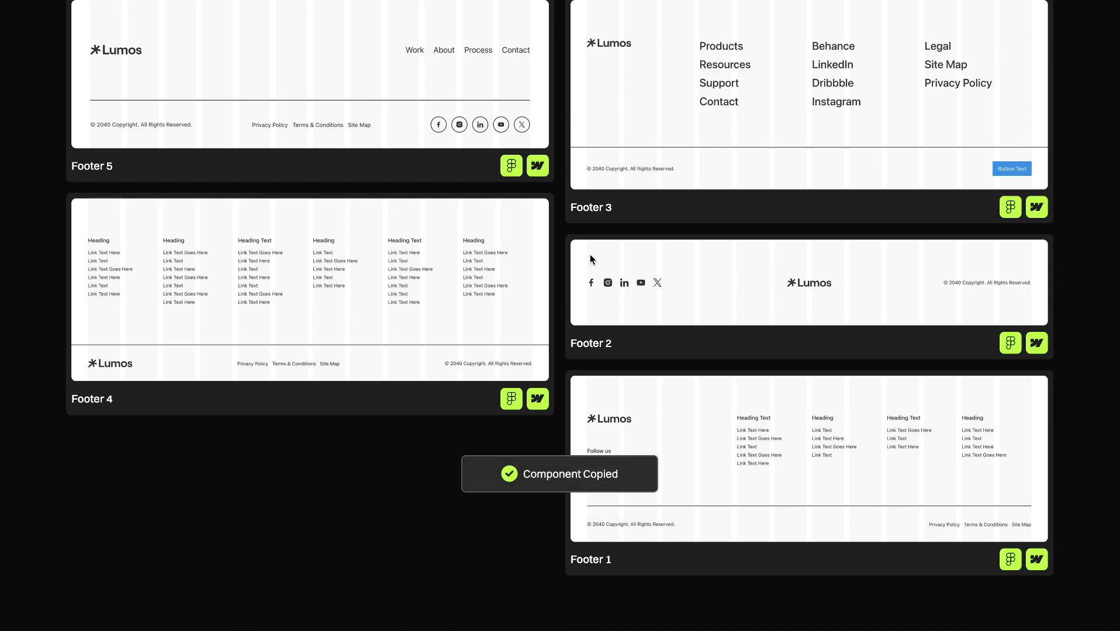
key("ctrl+Right")
Paste Footer 5 below Footer 1 and copy its variables into the file.
scroll(657, 473, "down", 3)
scroll(658, 472, "down", 3)
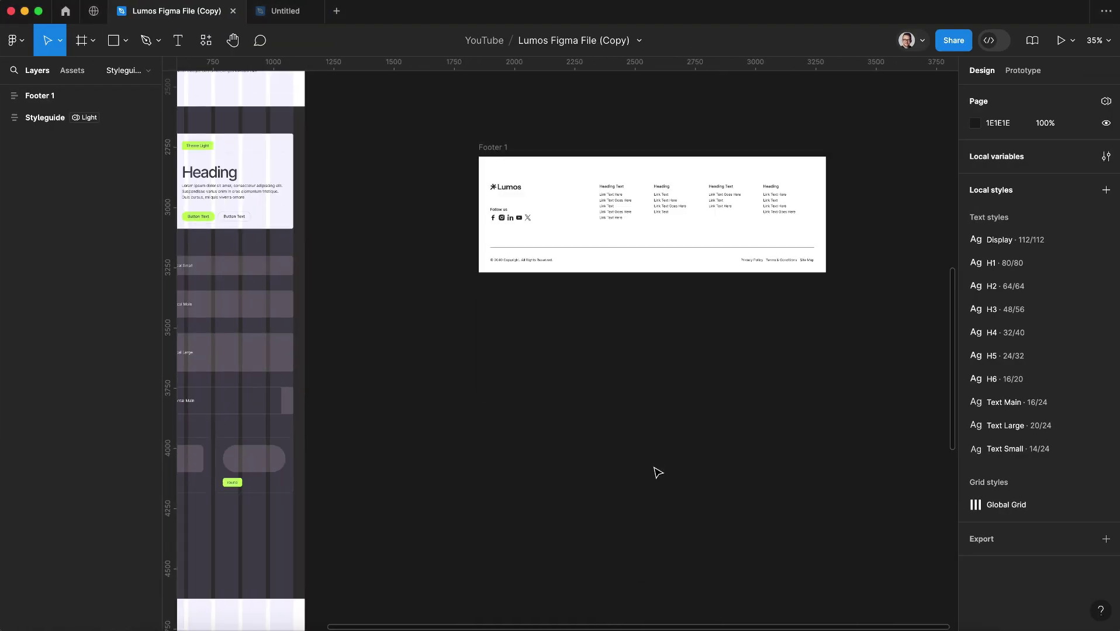
key("super+v")
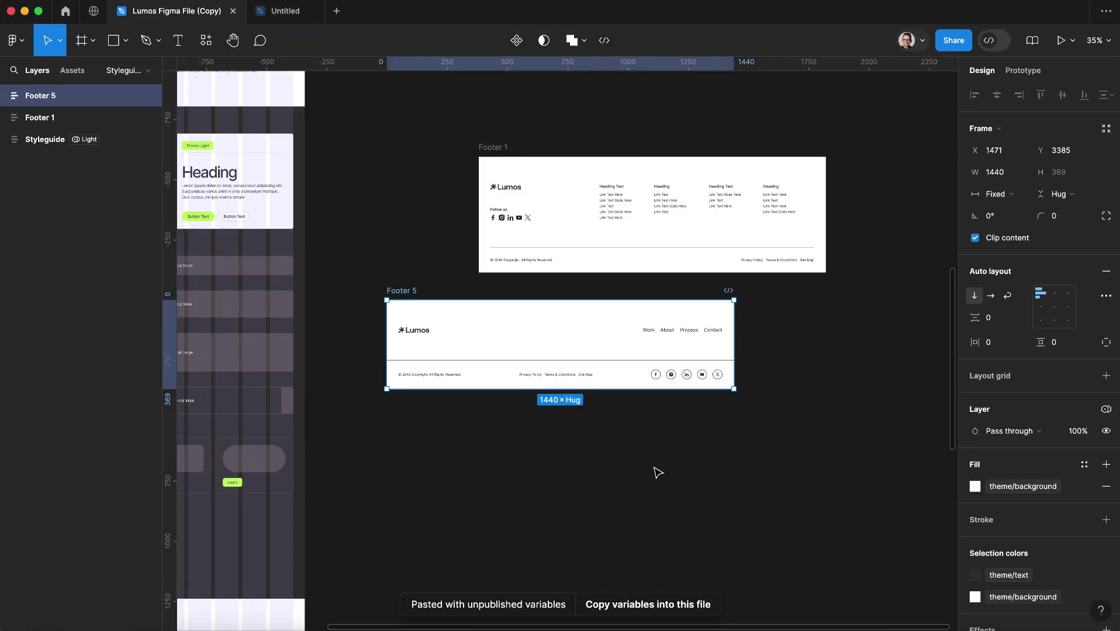
left_click(635, 614)
scroll(679, 430, "up", 10)
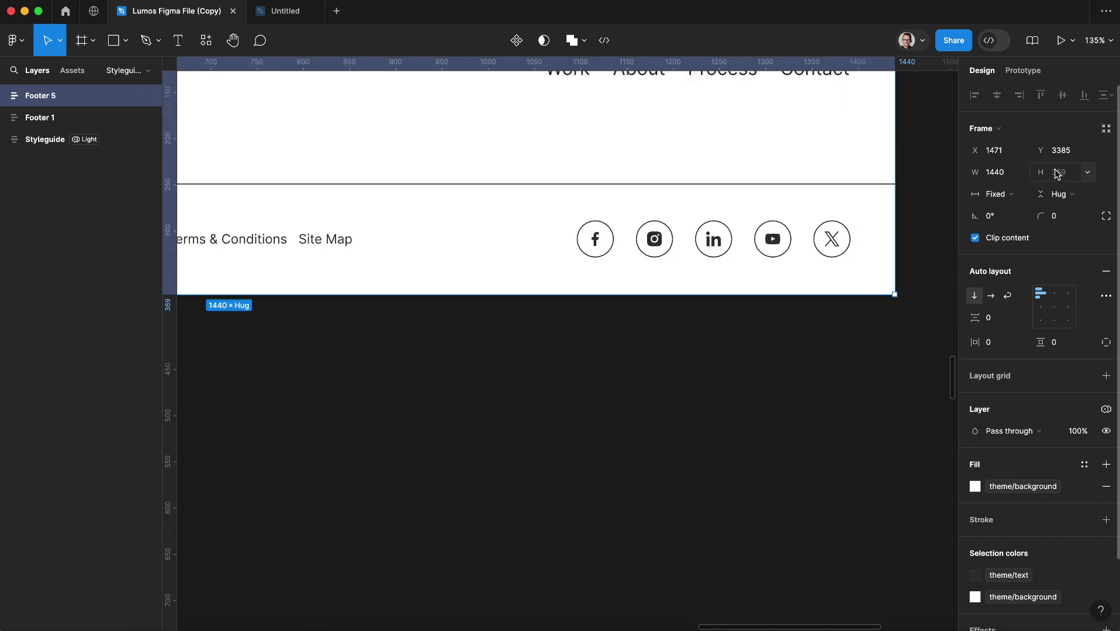
scroll(765, 448, "down", 10)
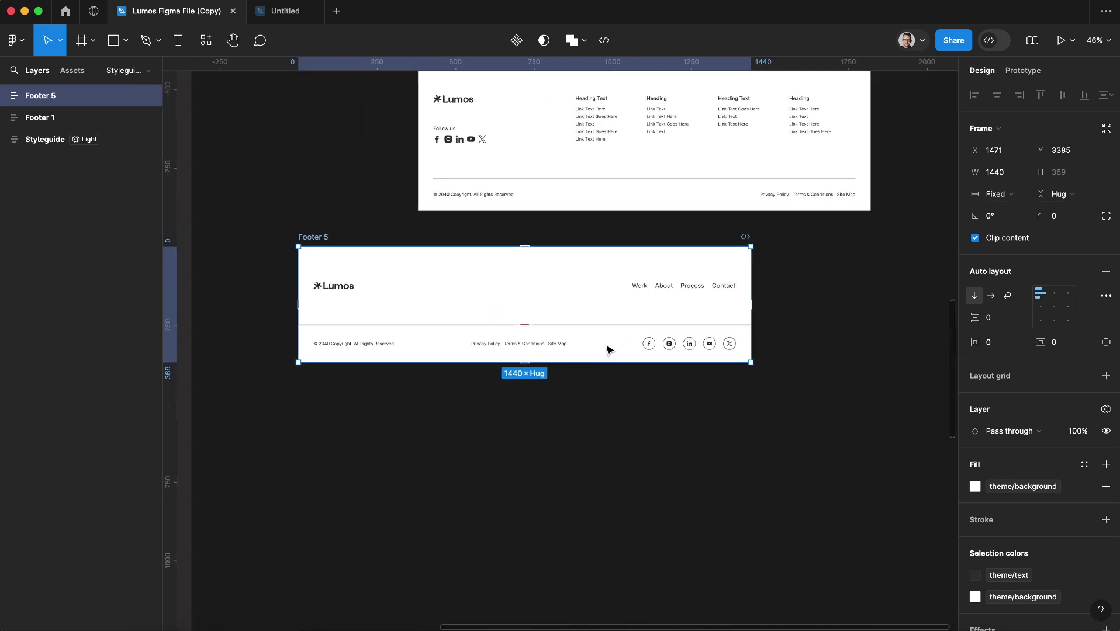
Show the Sizes collection in Local variables, narrowed to the border-width variables.
left_click(295, 231)
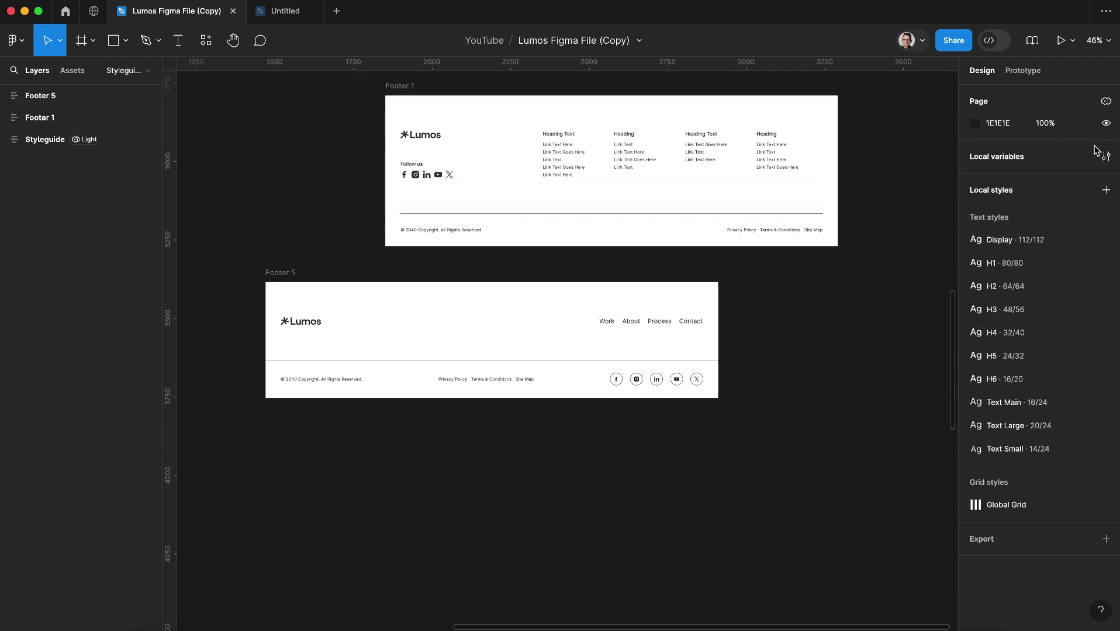
left_click(1105, 156)
left_click(565, 83)
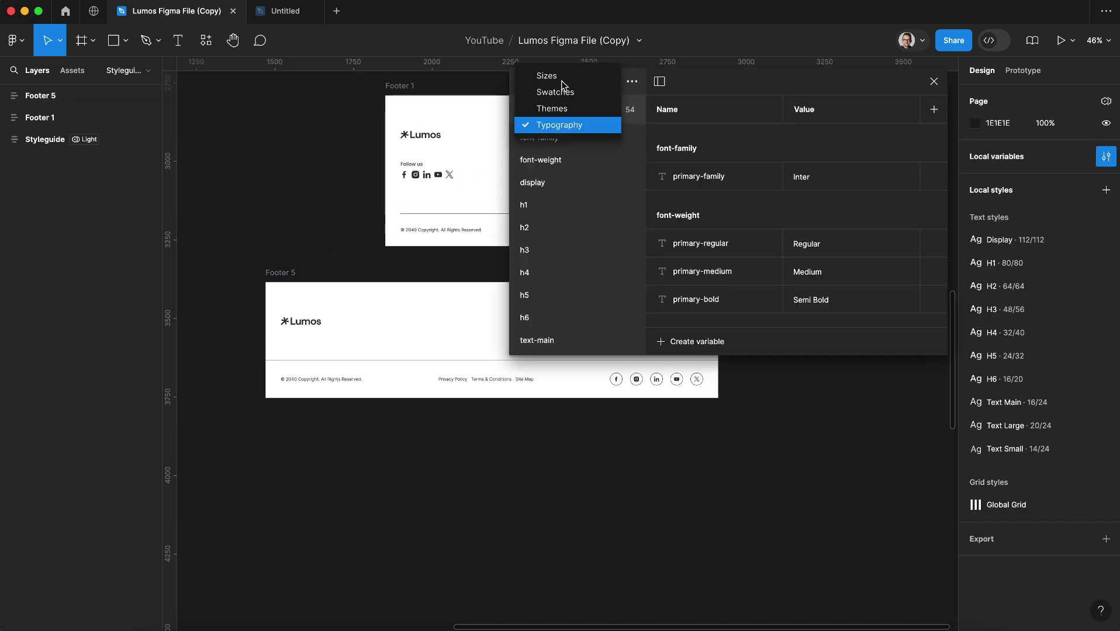
left_click(561, 76)
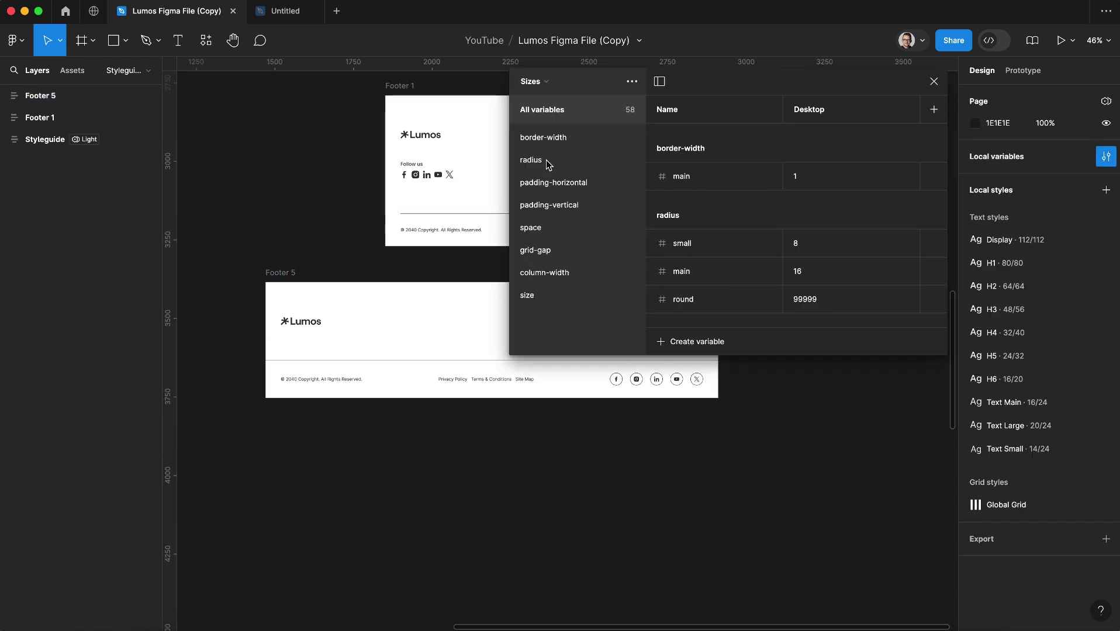
left_click(552, 140)
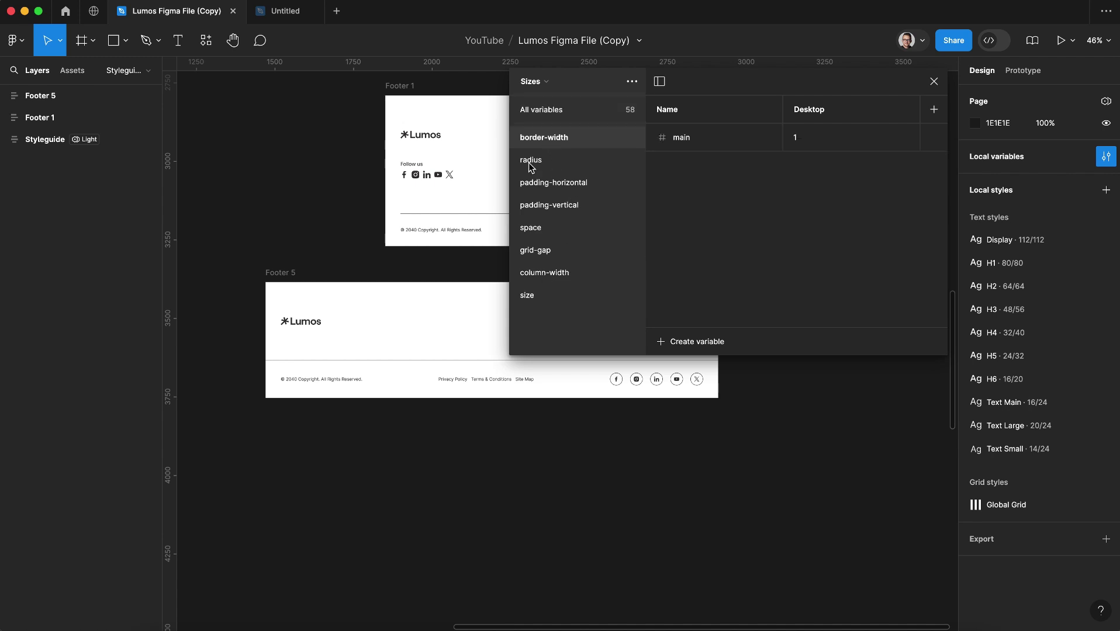
scroll(405, 352, "right", 3)
Set border-width main's Desktop value to 3, briefly trying 2 before settling on 3.
type("3")
key("Return")
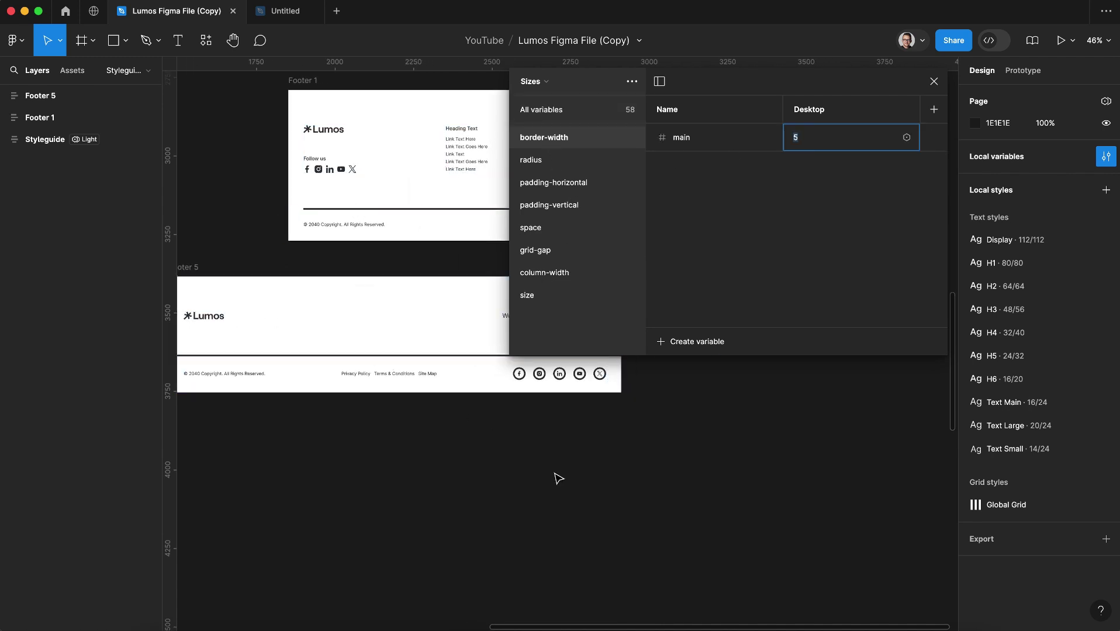
scroll(564, 485, "right", 2)
scroll(564, 485, "up", 1)
scroll(572, 490, "up", 5)
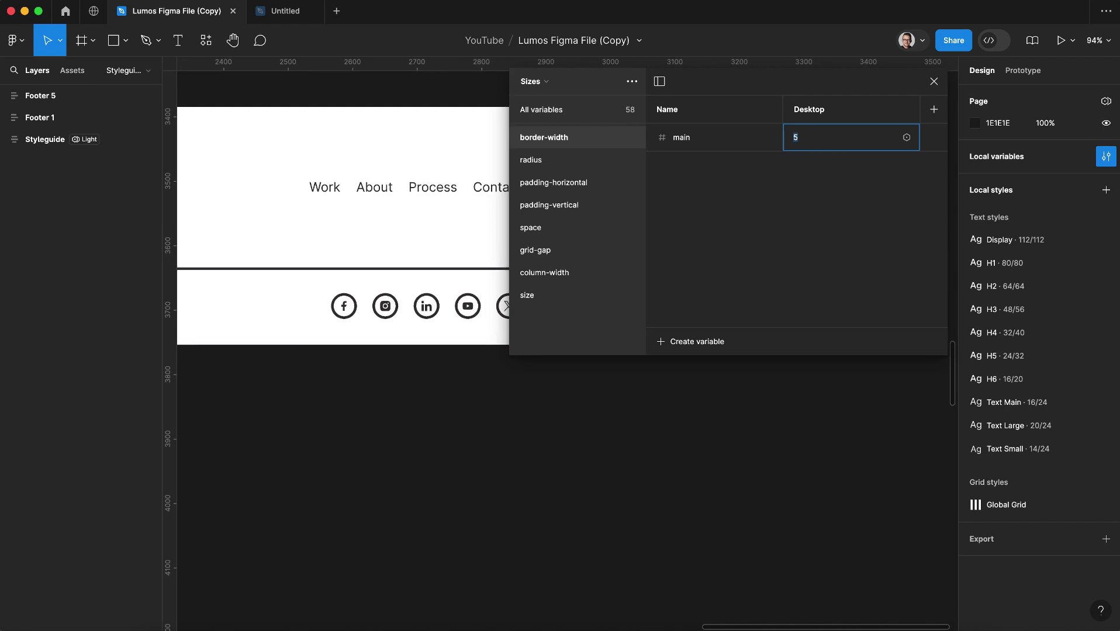
type("2")
key("Return")
type("3")
key("Return")
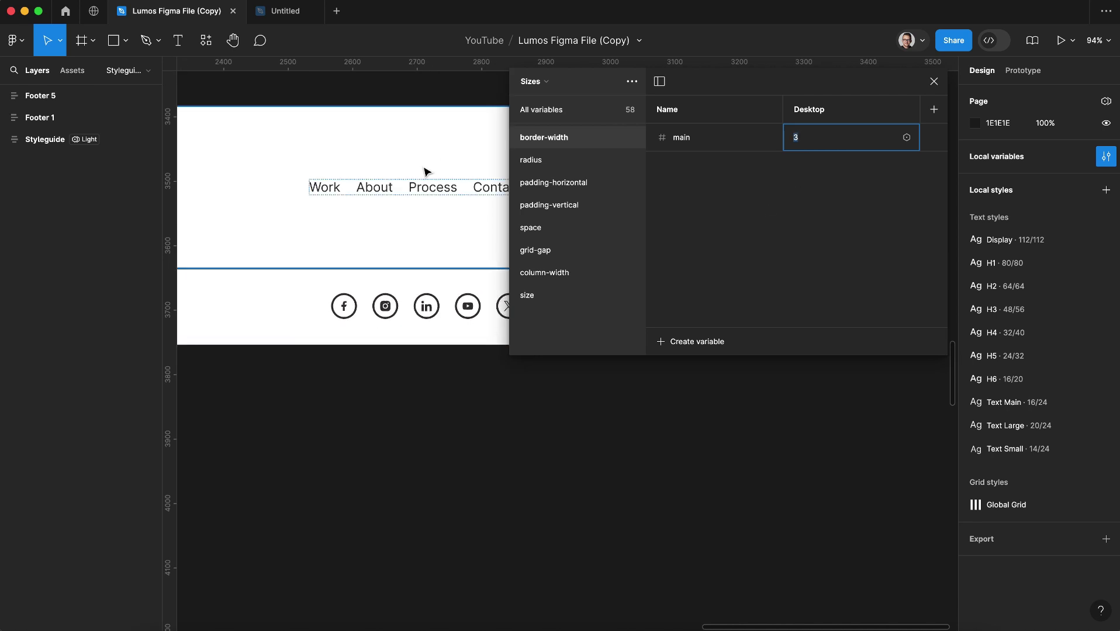
scroll(426, 327, "down", 3)
scroll(426, 328, "down", 3)
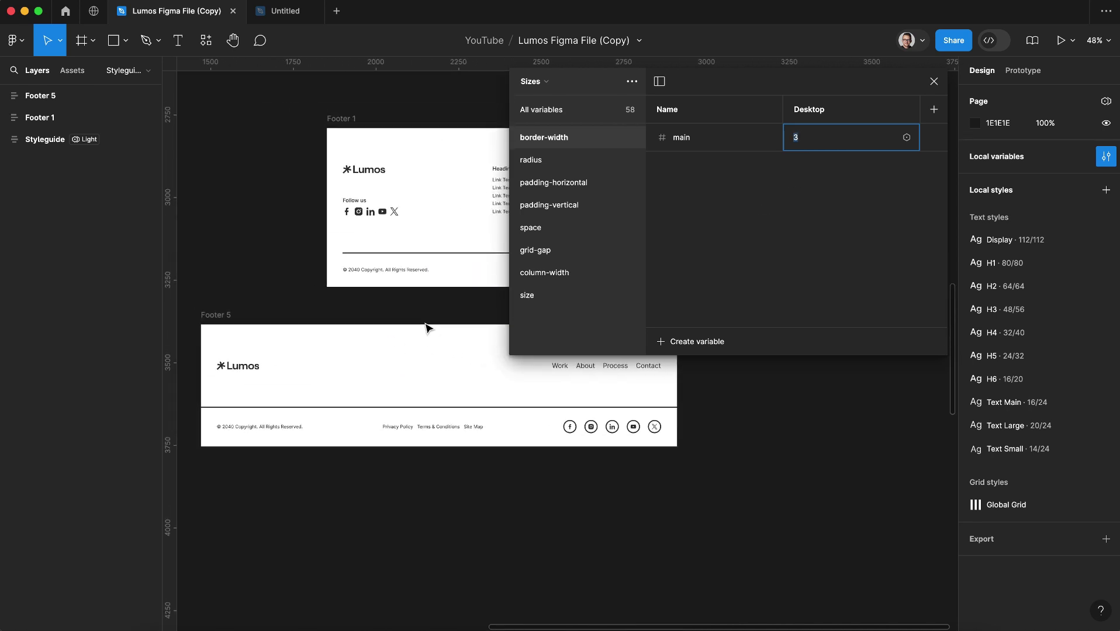
scroll(325, 311, "up", 4)
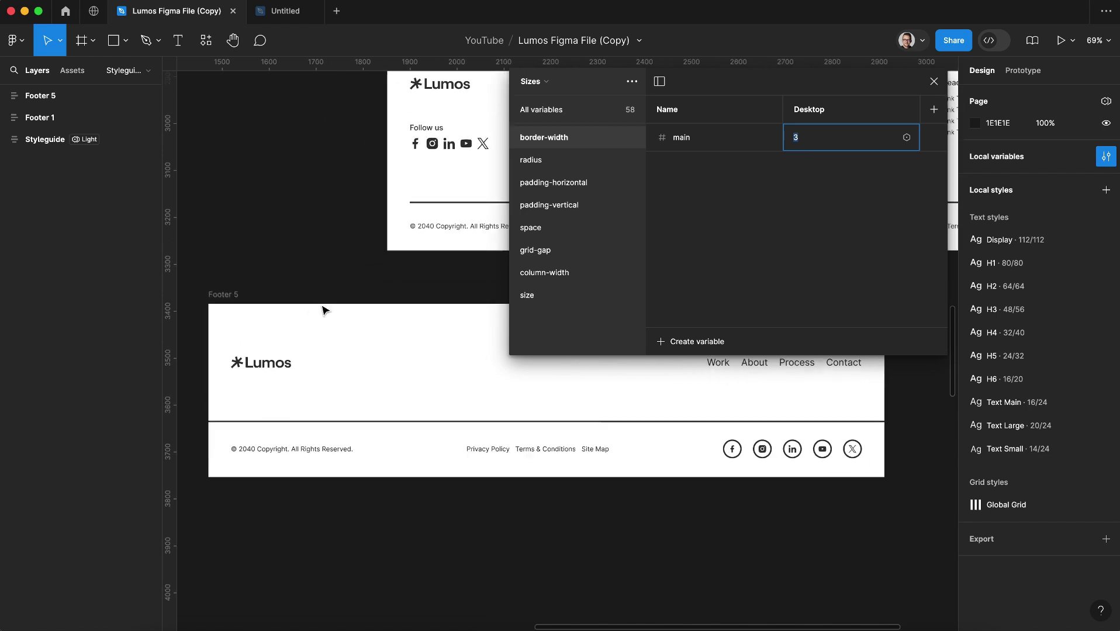
scroll(322, 259, "up", 5)
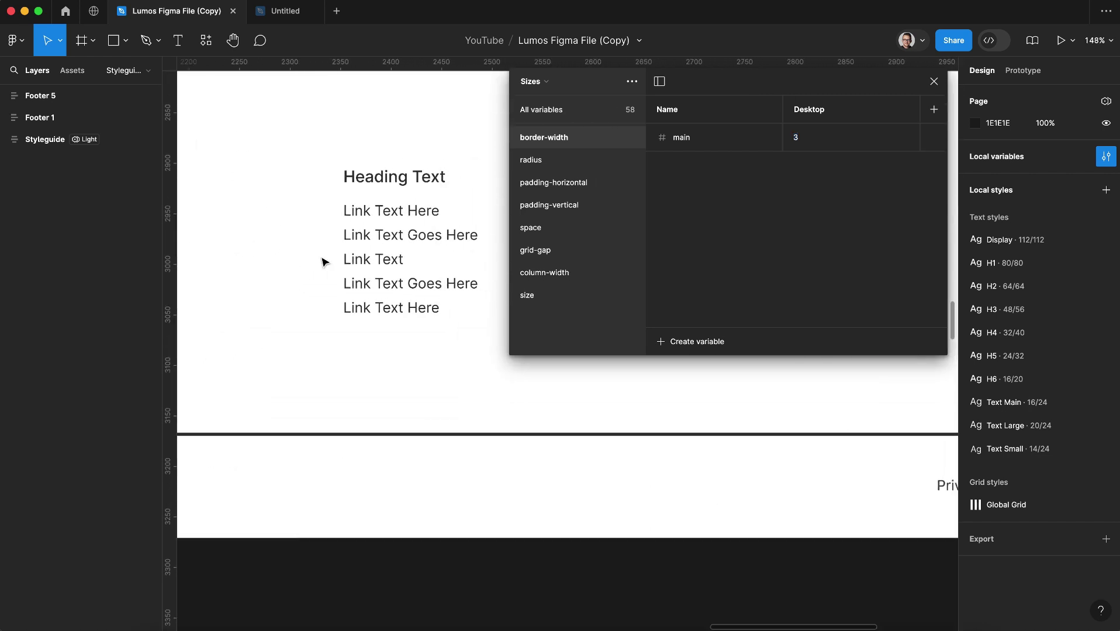
Select the heading-and-links group inside Footer 1 to check the thicker dividers.
left_click(381, 209, "super")
scroll(381, 210, "right", 3)
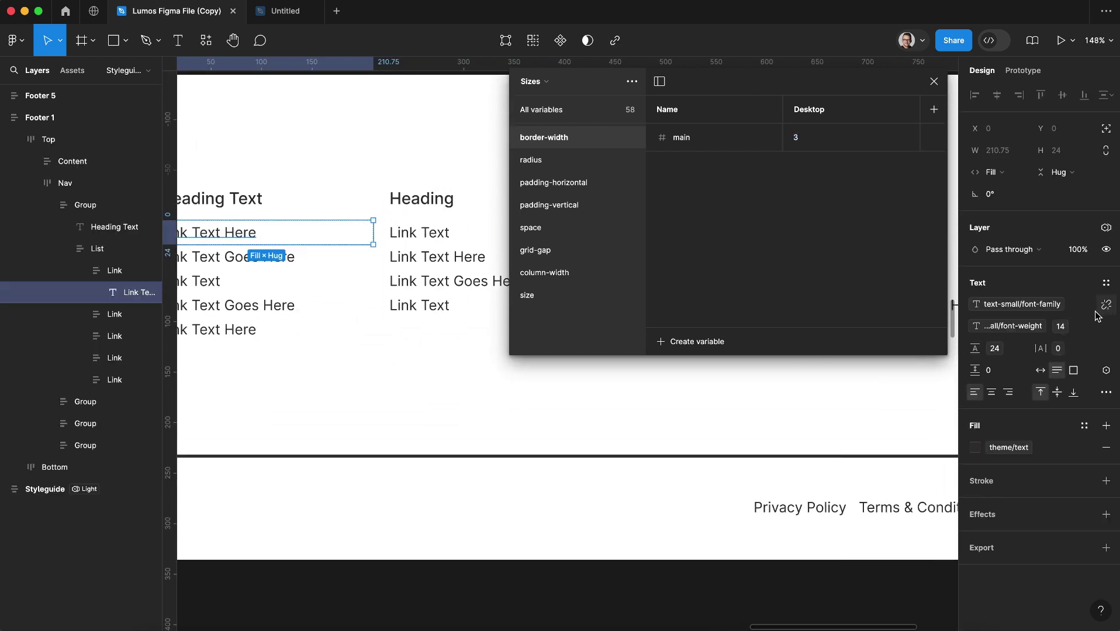
left_click(328, 219)
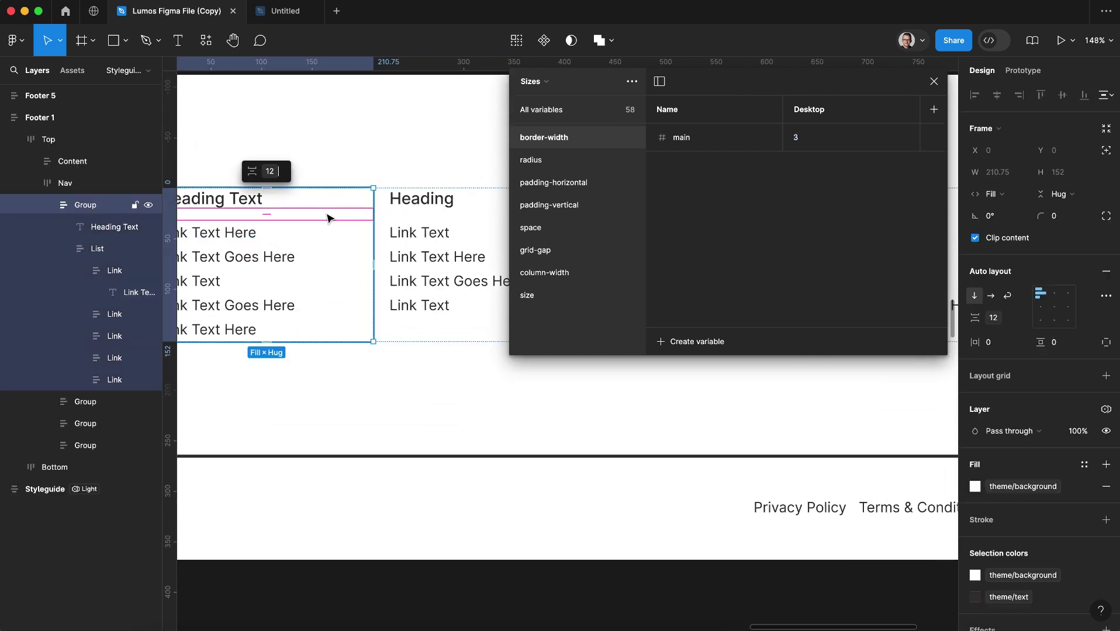